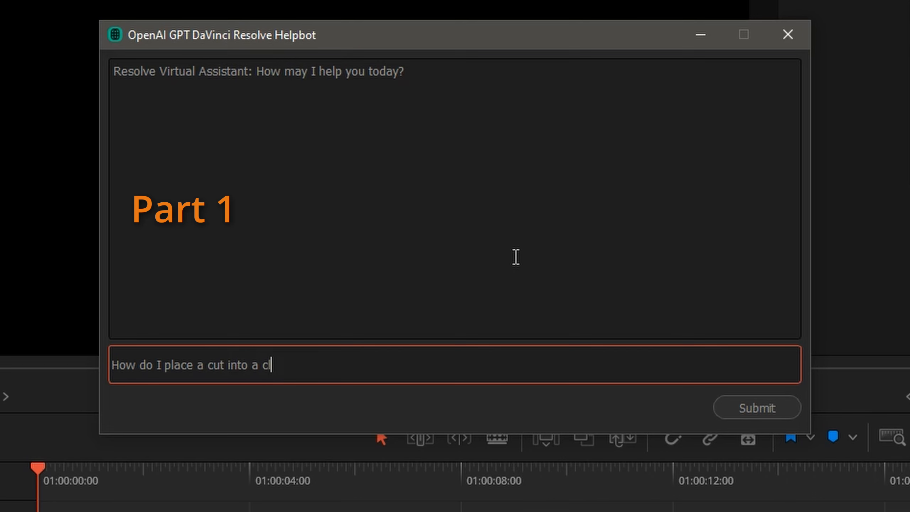
# Ask the Resolve helpbot how to place a cut into a clip.
pyautogui.press('Return')
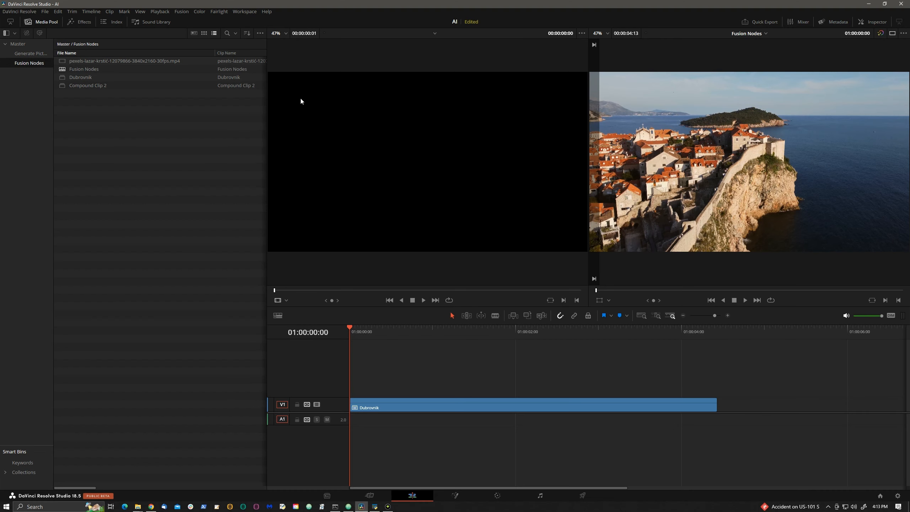
# Run the Generate Fusion Nodes AI script and build nodes from the request "Add a blur of 12.5.".
pyautogui.click(244, 11)
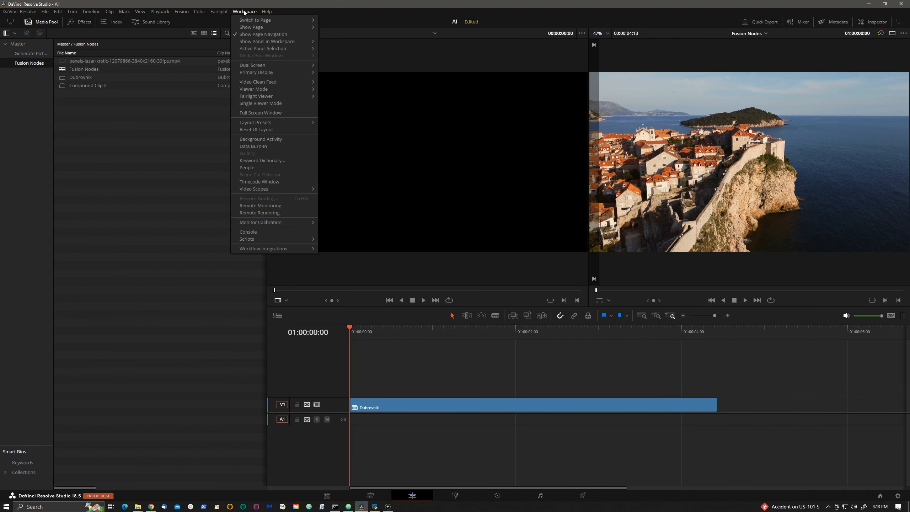
pyautogui.moveTo(290, 239)
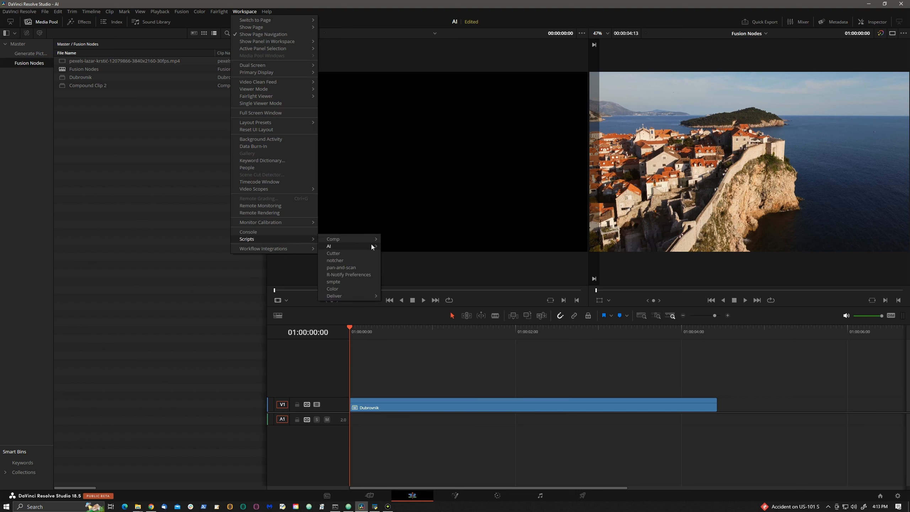
pyautogui.moveTo(371, 246)
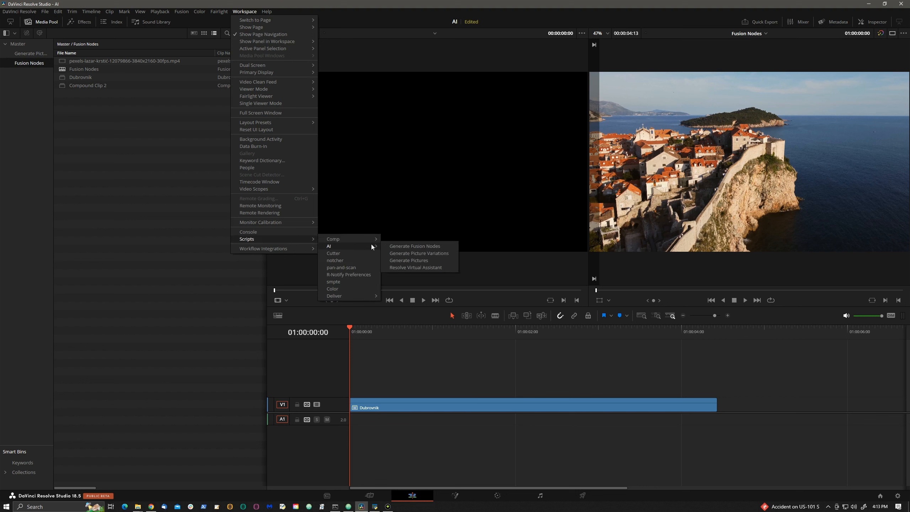
pyautogui.click(415, 247)
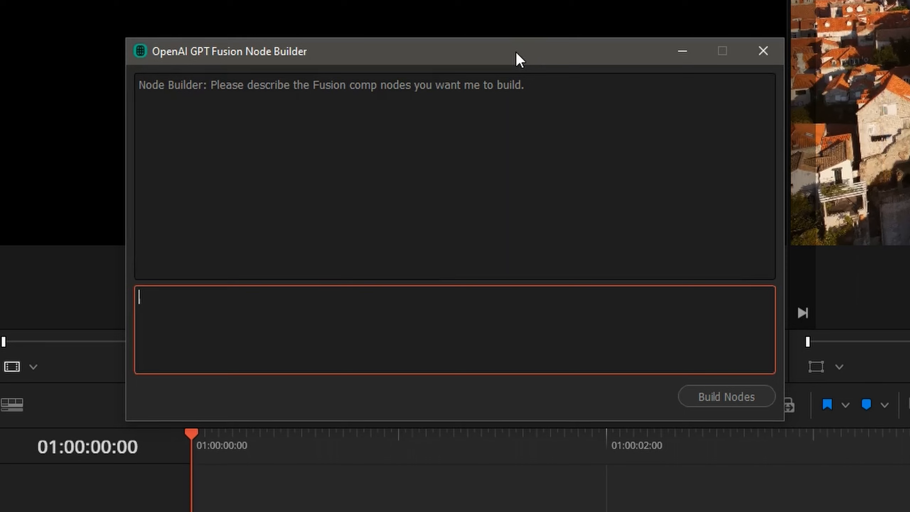
pyautogui.write('Add a blur of 12.5.')
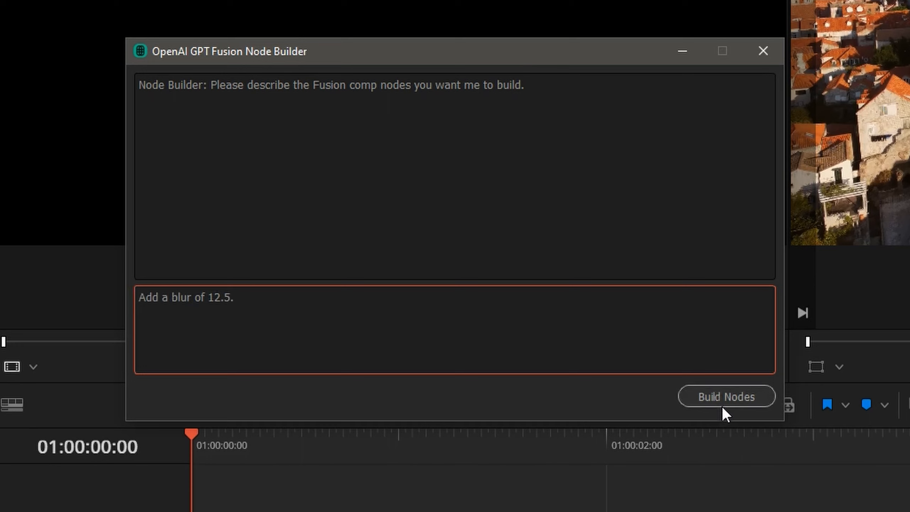
pyautogui.click(725, 398)
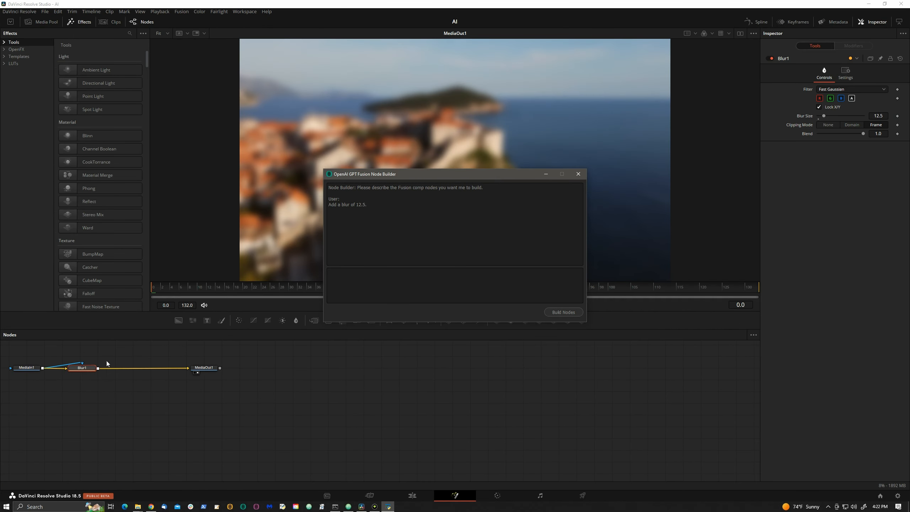
# Move the Blur1 node down and disconnect MediaIn1 from its effect mask input.
pyautogui.moveTo(80, 368); pyautogui.dragTo(93, 383)
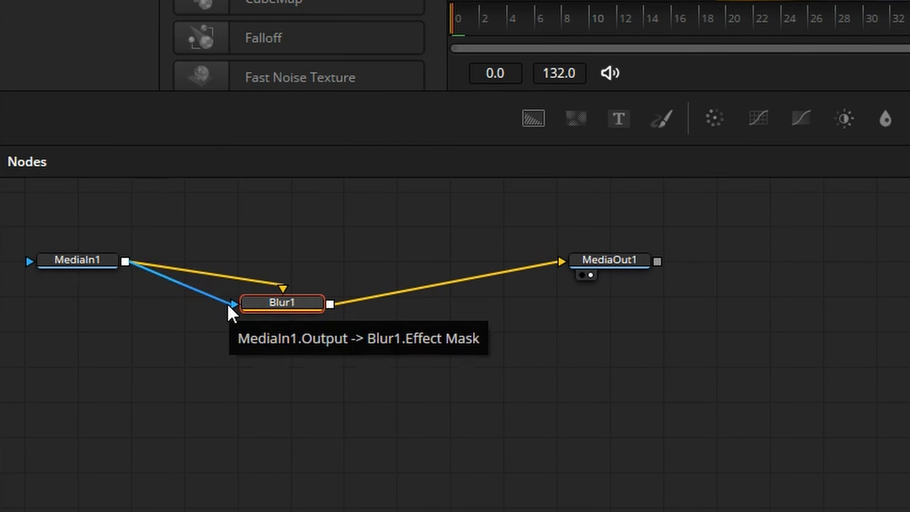
pyautogui.moveTo(227, 303); pyautogui.dragTo(126, 353)
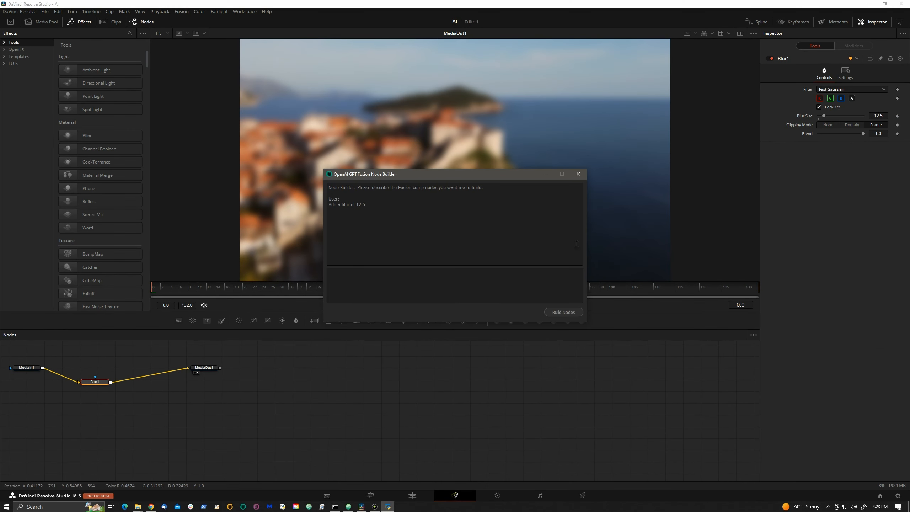
# Build nodes from the request "Add a blur of value 6. Call this blur "myBlur". After the blur add a transform node and move the X to .75.".
pyautogui.click(504, 298)
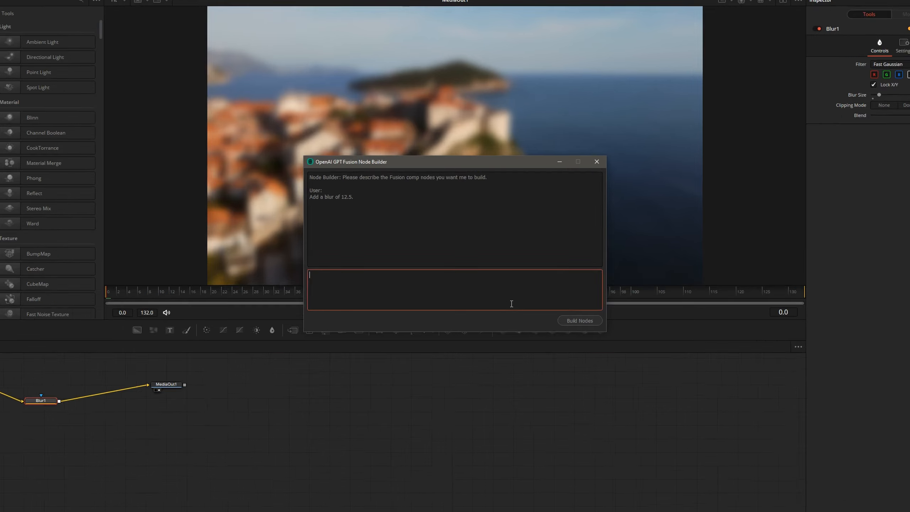
pyautogui.write('Add a ')
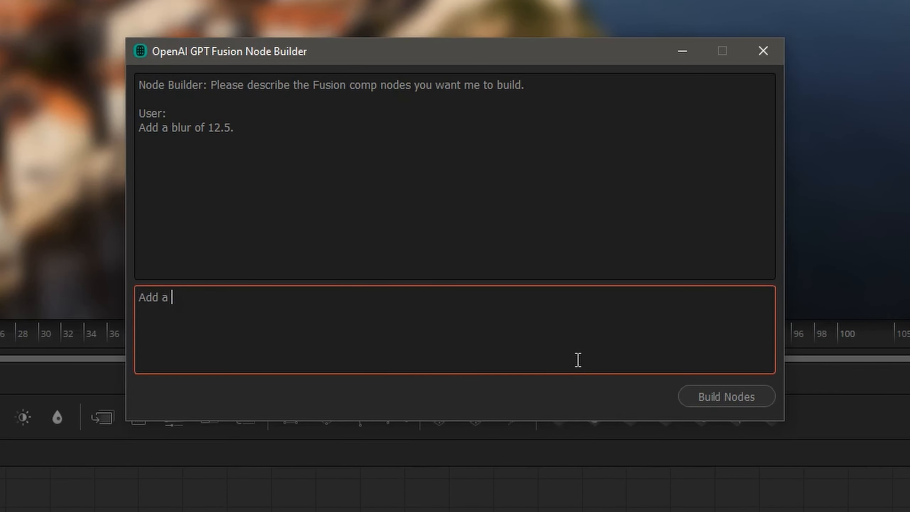
pyautogui.write('blur of value 6. Call thi s')
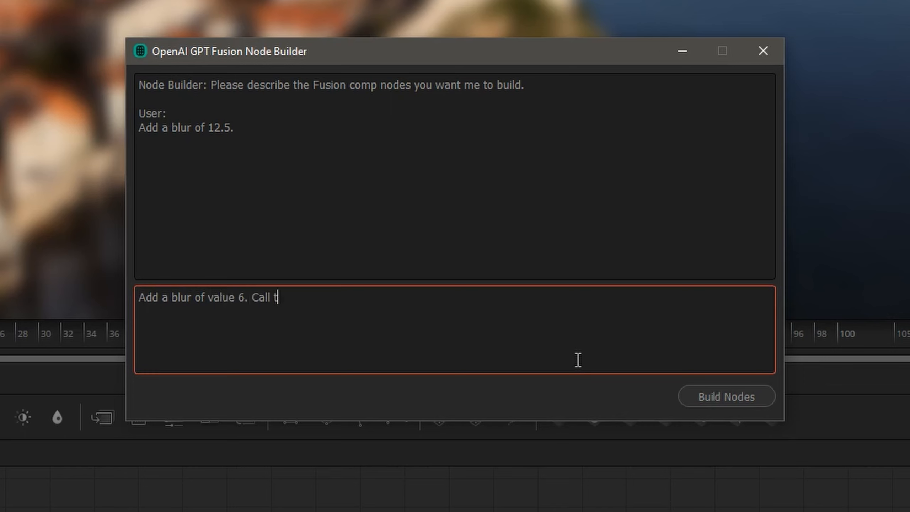
pyautogui.press('BackSpace')
pyautogui.press('BackSpace')
pyautogui.write('s blur "myBlur')
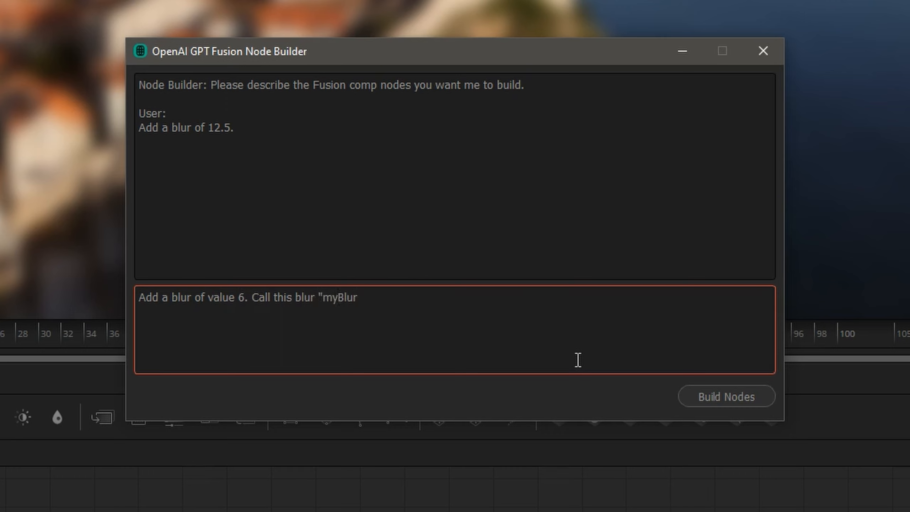
pyautogui.write('". After the blur add a transfor')
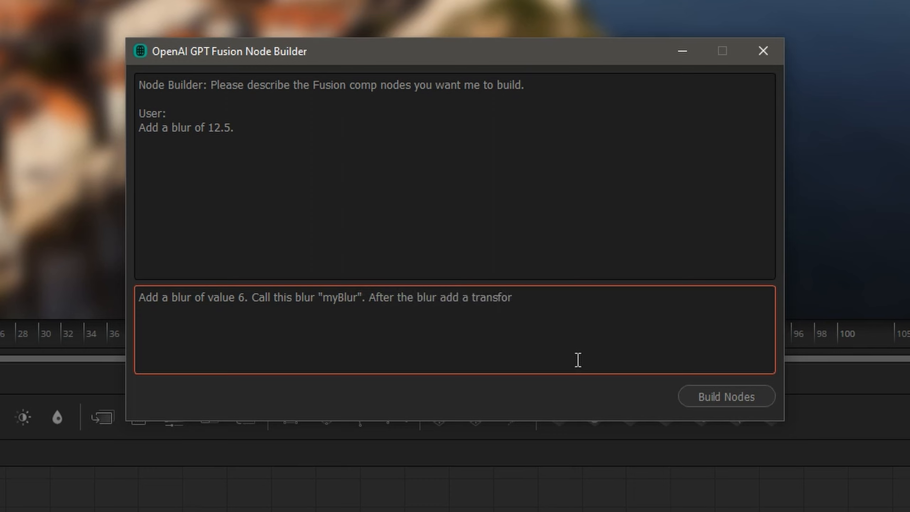
pyautogui.write('m node and move the X to .75')
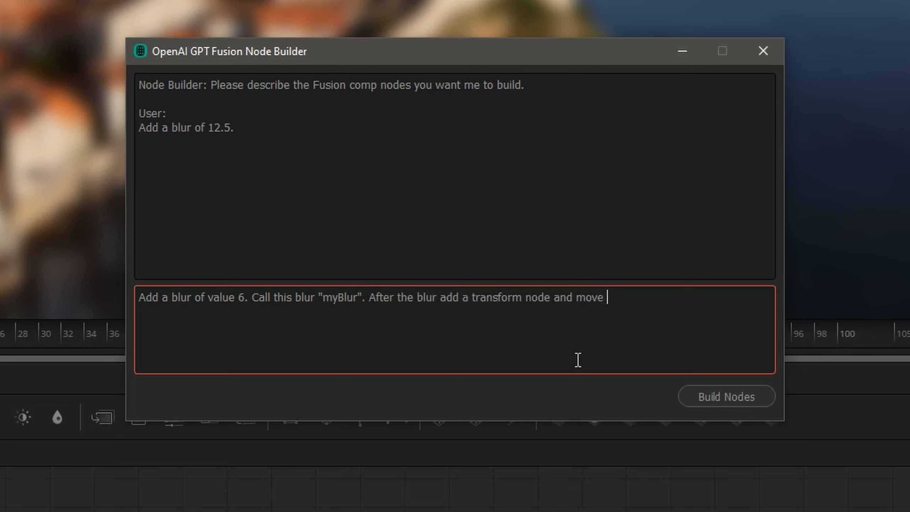
pyautogui.write('.')
pyautogui.click(740, 395)
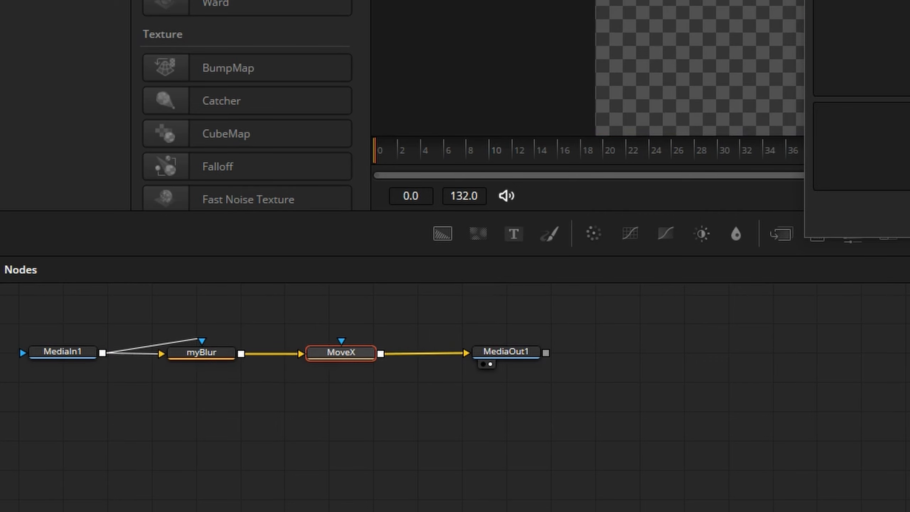
# Set the MoveX node's Center Y to 0.5 and disconnect MediaIn1 from myBlur's effect mask.
pyautogui.moveTo(909, 0); pyautogui.dragTo(909, 195)
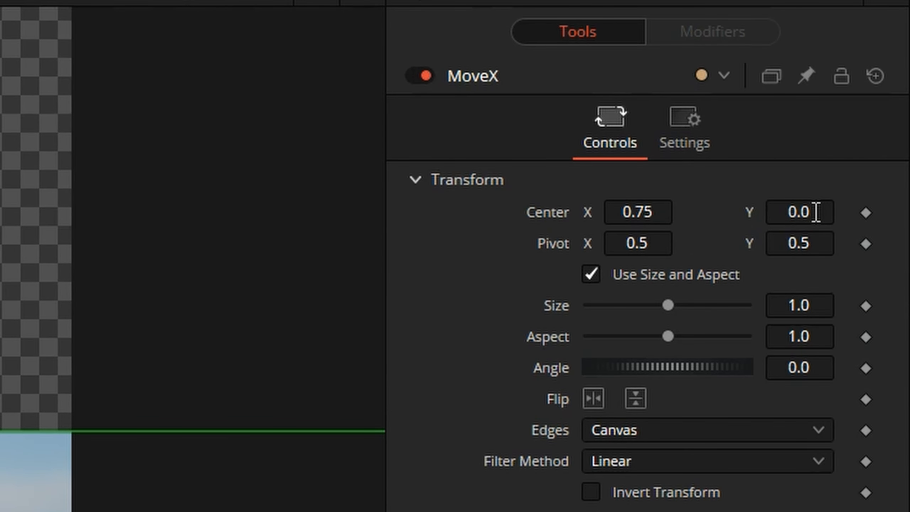
pyautogui.click(816, 211)
pyautogui.write('0.5')
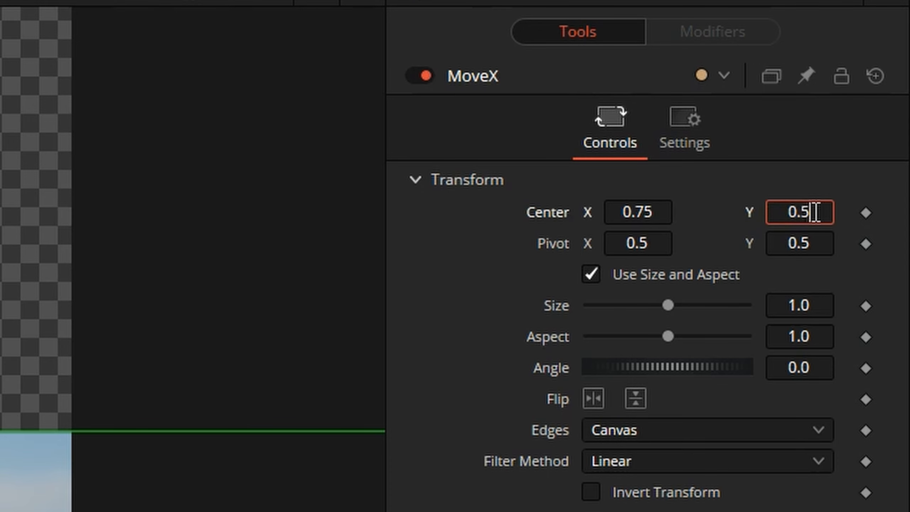
pyautogui.press('Tab')
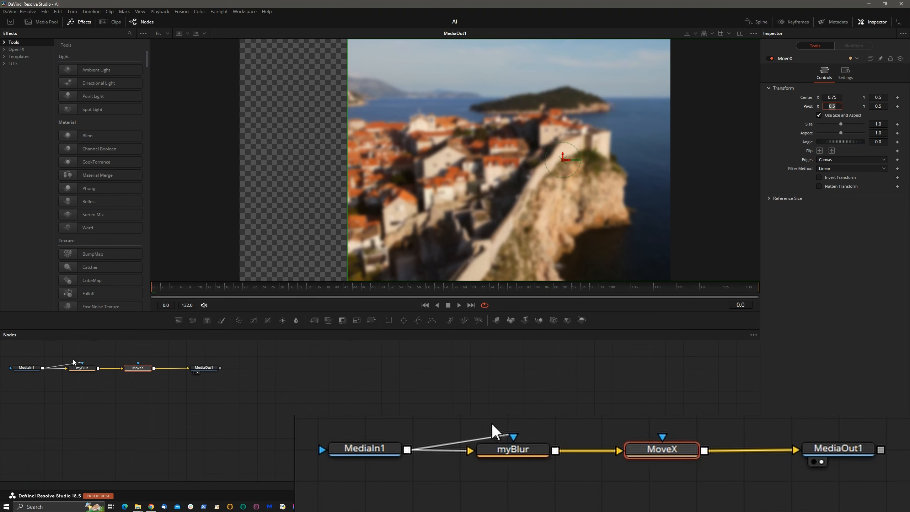
pyautogui.moveTo(74, 361); pyautogui.dragTo(143, 372)
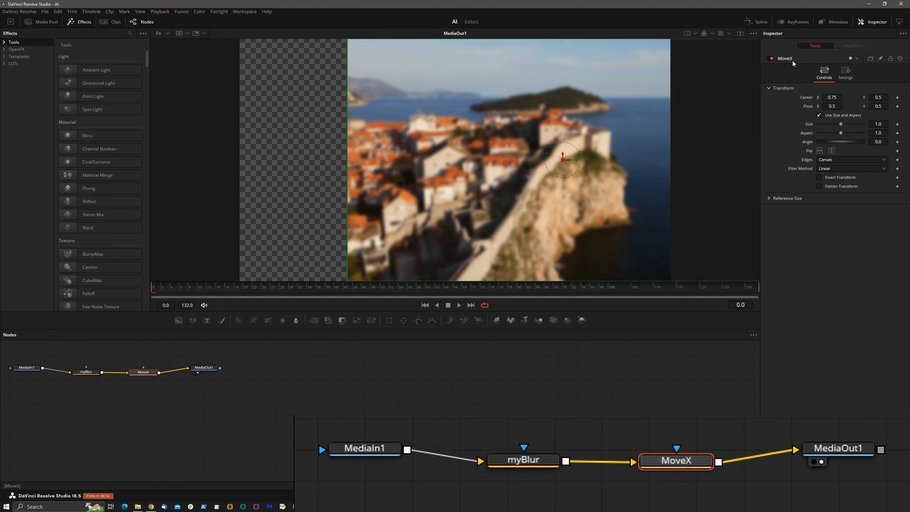
# Bring back the Fusion Node Builder window and copy the previous myBlur and transform request into its prompt field.
pyautogui.hotkey('alt', 'Tab')
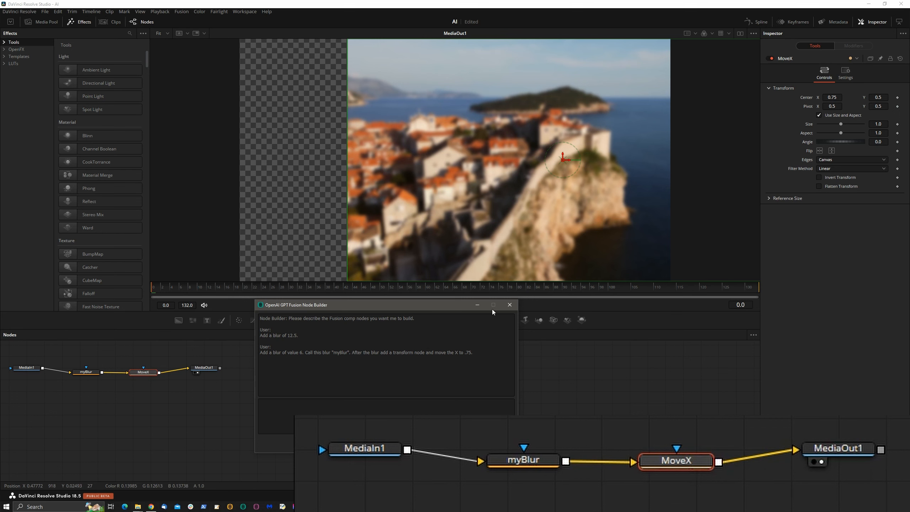
pyautogui.moveTo(424, 305); pyautogui.dragTo(483, 200)
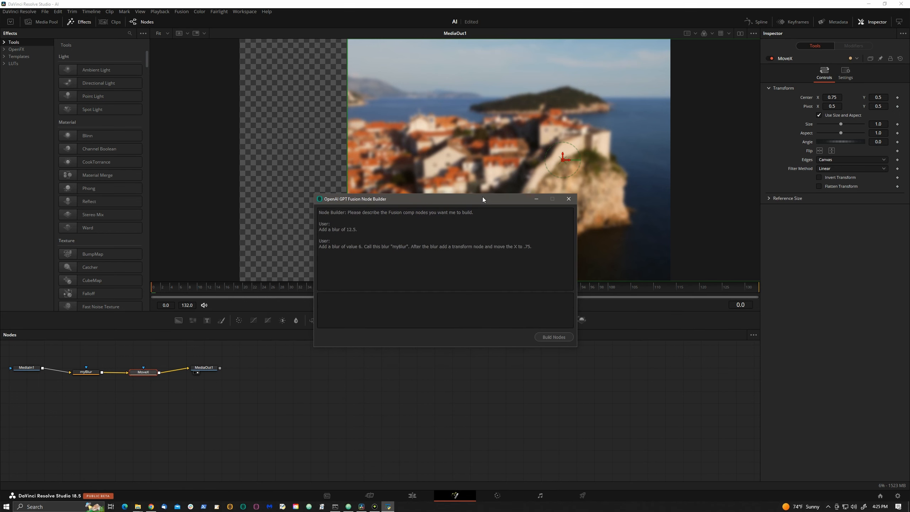
pyautogui.tripleClick(508, 244)
pyautogui.hotkey('ctrl', 'c')
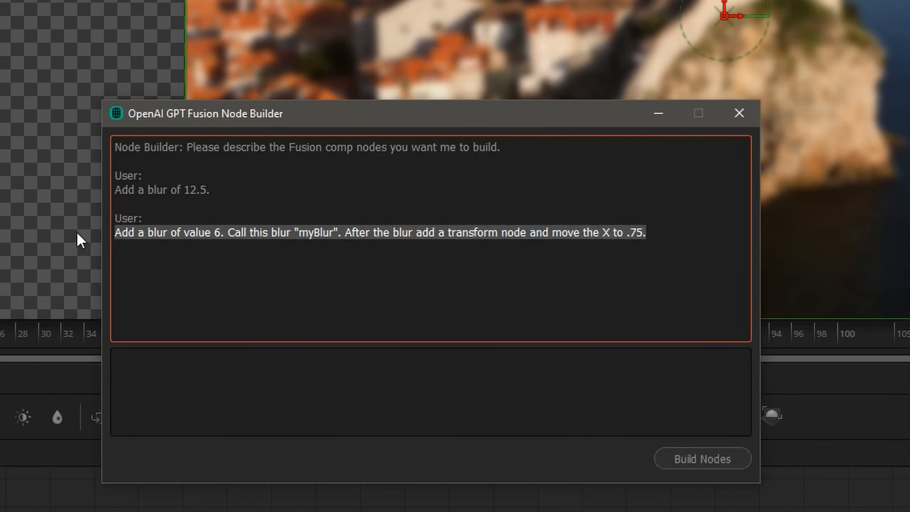
pyautogui.click(431, 396)
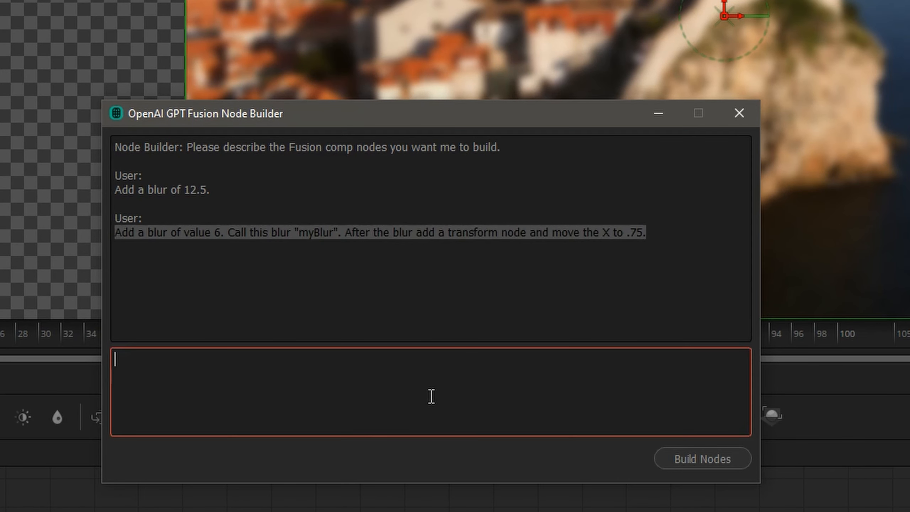
pyautogui.hotkey('ctrl', 'v')
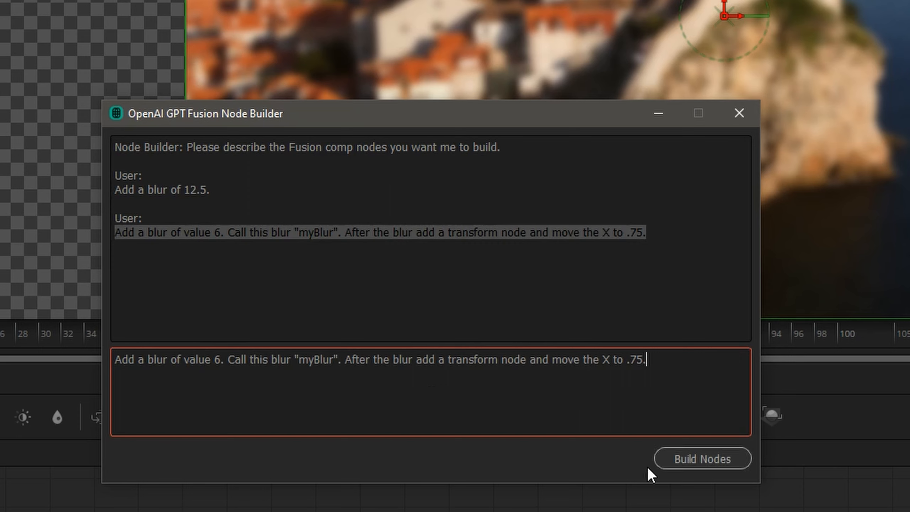
# Change the request's ending to "After the blur move the picture up.", build the nodes and select the MovePicture node.
pyautogui.press('BackSpace')
pyautogui.press('BackSpace')
pyautogui.press('BackSpace')
pyautogui.press('BackSpace')
pyautogui.press('BackSpace')
pyautogui.press('BackSpace')
pyautogui.press('BackSpace')
pyautogui.press('BackSpace')
pyautogui.press('BackSpace')
pyautogui.press('BackSpace')
pyautogui.press('BackSpace')
pyautogui.press('BackSpace')
pyautogui.press('BackSpace')
pyautogui.press('BackSpace')
pyautogui.press('BackSpace')
pyautogui.press('BackSpace')
pyautogui.press('BackSpace')
pyautogui.press('BackSpace')
pyautogui.press('BackSpace')
pyautogui.press('BackSpace')
pyautogui.press('BackSpace')
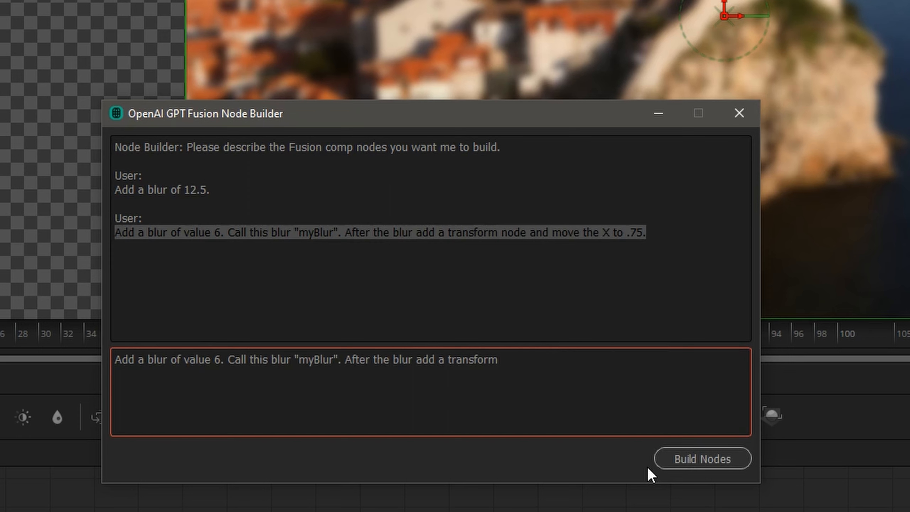
pyautogui.press('BackSpace')
pyautogui.press('BackSpace')
pyautogui.press('BackSpace')
pyautogui.press('BackSpace')
pyautogui.press('BackSpace')
pyautogui.press('BackSpace')
pyautogui.press('BackSpace')
pyautogui.press('BackSpace')
pyautogui.press('BackSpace')
pyautogui.press('BackSpace')
pyautogui.press('BackSpace')
pyautogui.press('BackSpace')
pyautogui.press('BackSpace')
pyautogui.press('BackSpace')
pyautogui.press('BackSpace')
pyautogui.press('BackSpace')
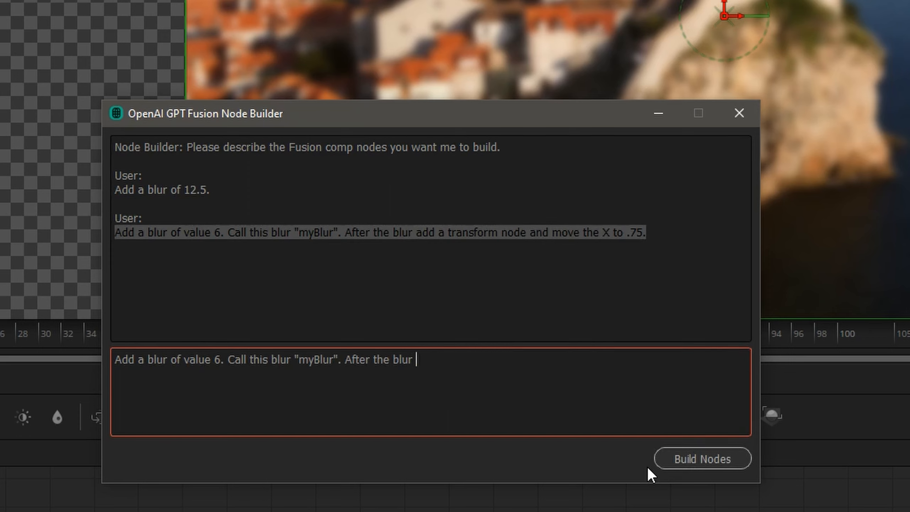
pyautogui.write('move the picture upo')
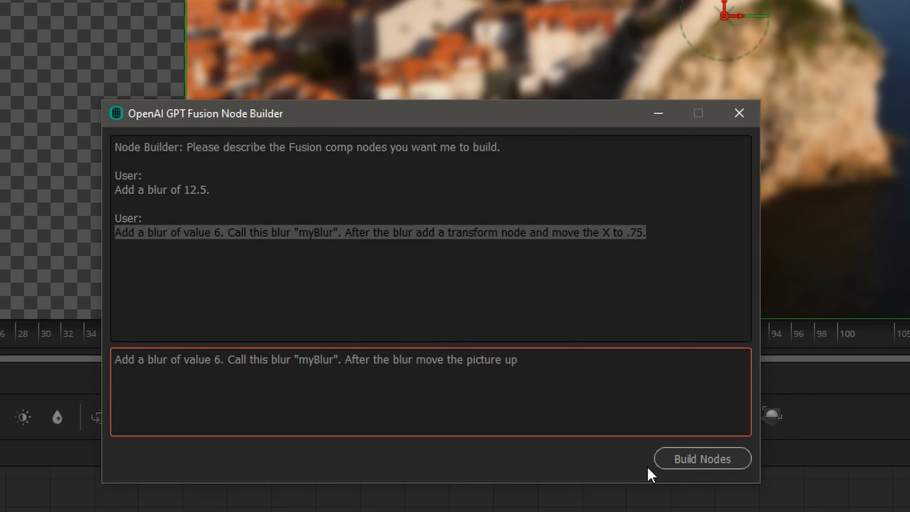
pyautogui.write('.')
pyautogui.click(708, 460)
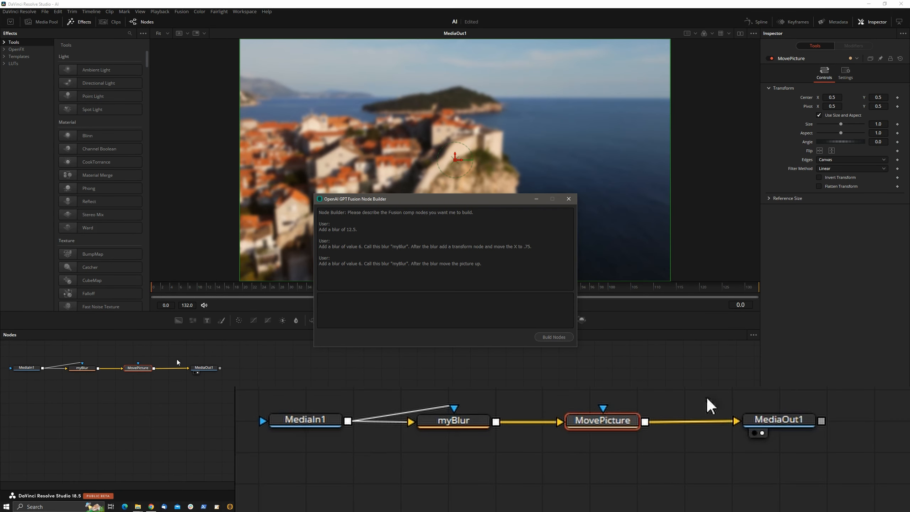
pyautogui.click(138, 370)
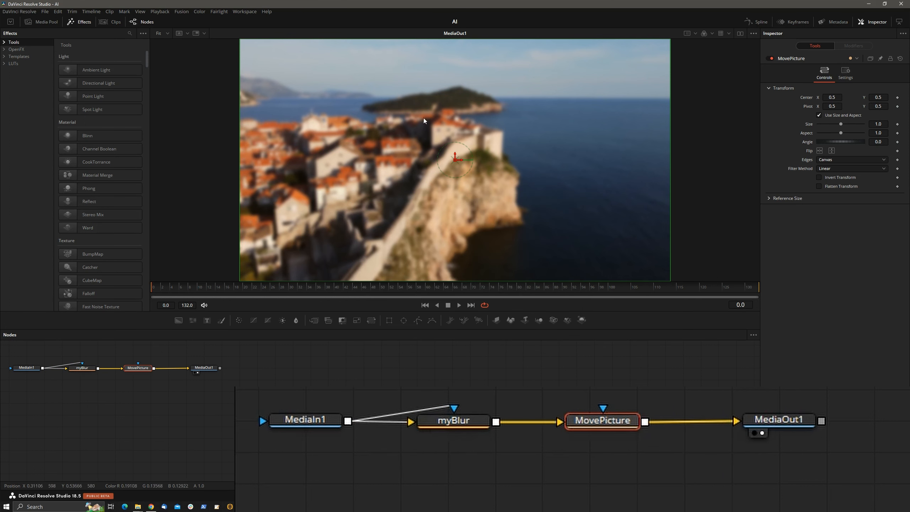
# Reuse the last node builder request with its ending changed to "move the picture to Y .75." and build the nodes.
pyautogui.hotkey('alt', 'Tab')
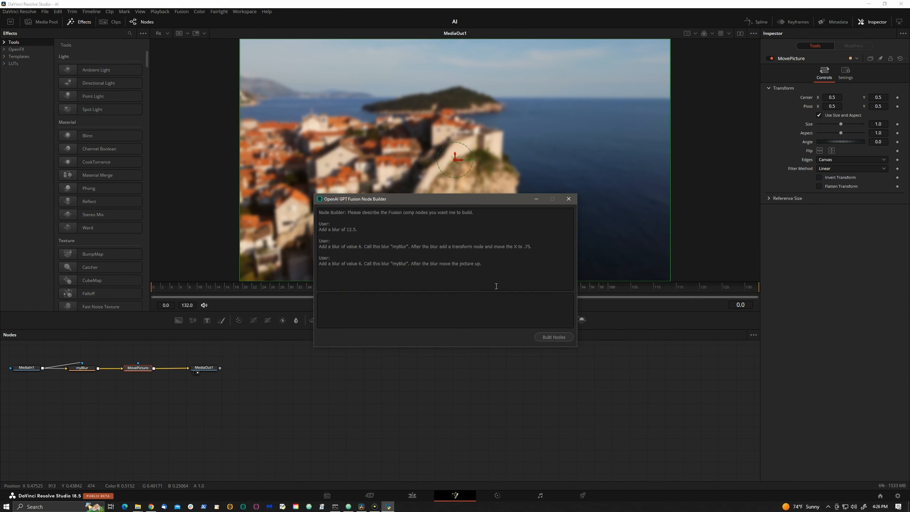
pyautogui.moveTo(483, 265); pyautogui.dragTo(307, 264)
pyautogui.hotkey('ctrl', 'c')
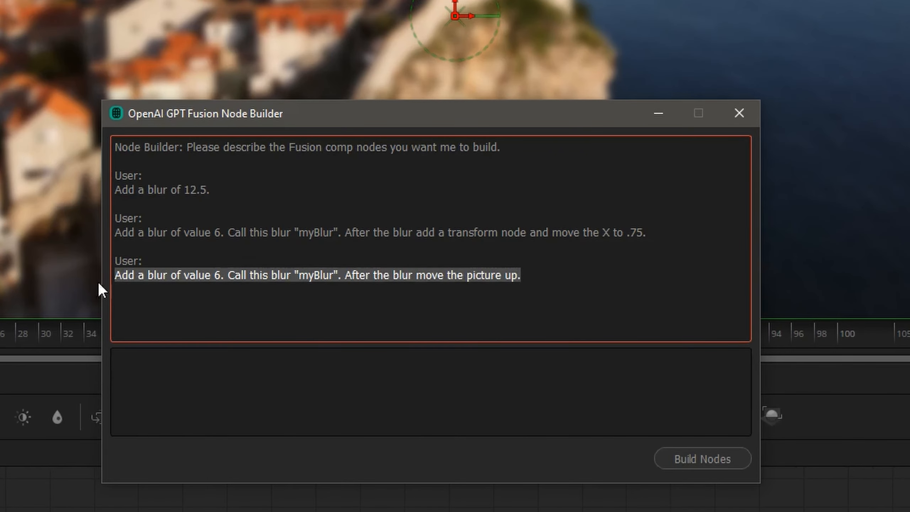
pyautogui.click(199, 394)
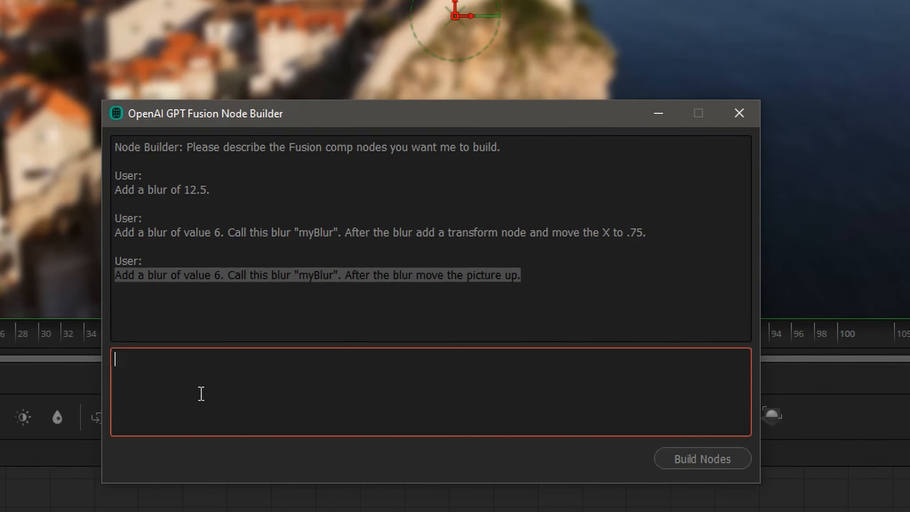
pyautogui.hotkey('ctrl', 'v')
pyautogui.press('BackSpace')
pyautogui.press('BackSpace')
pyautogui.press('BackSpace')
pyautogui.press('BackSpace')
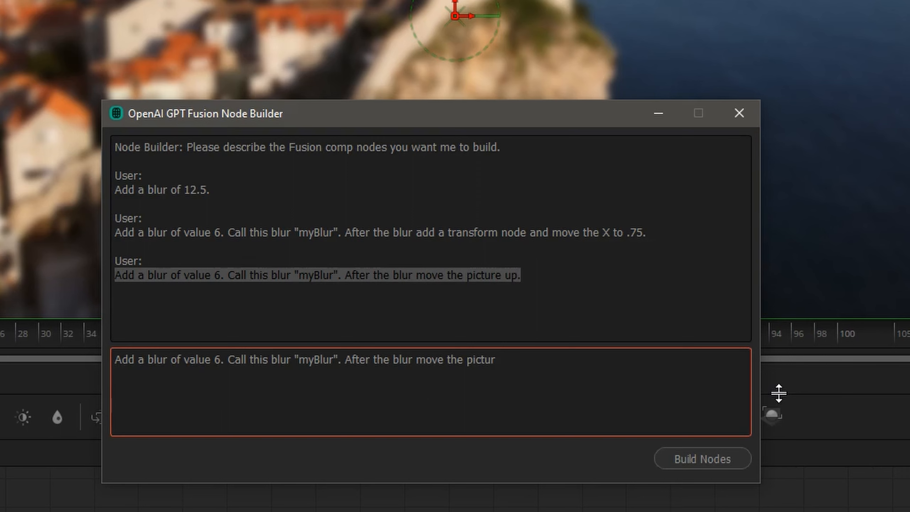
pyautogui.write('e to Y .75.')
pyautogui.click(713, 461)
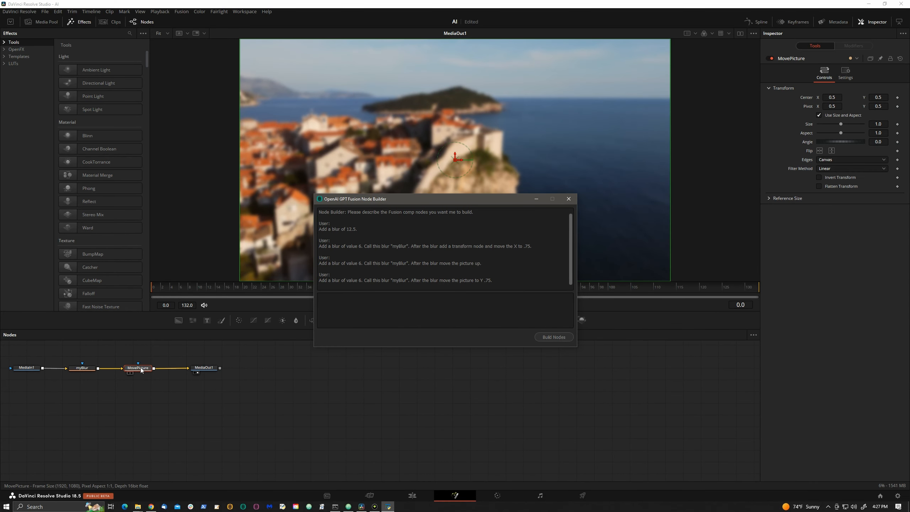
# Build nodes from the request "Add a blur of 18. Connect text node with text "Dubrovnik" to the effect mask input of the blur node.".
pyautogui.click(140, 368)
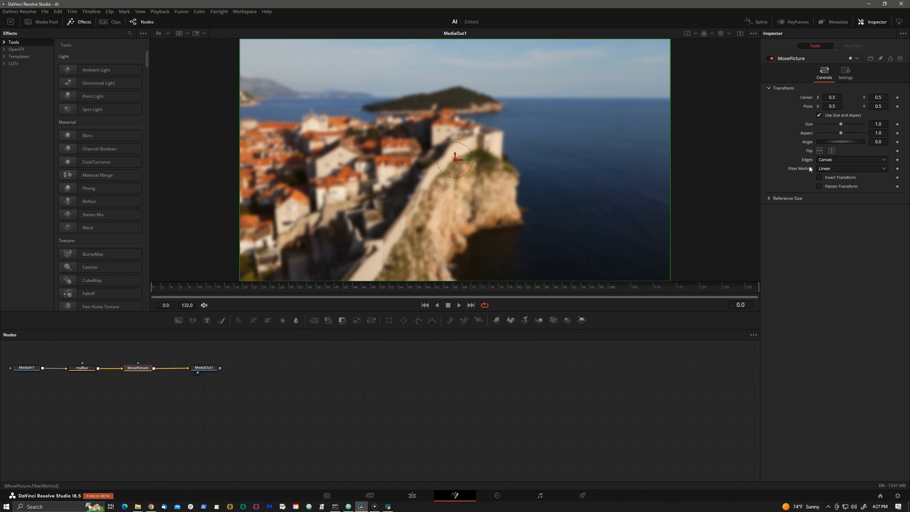
pyautogui.hotkey('alt', 'Tab')
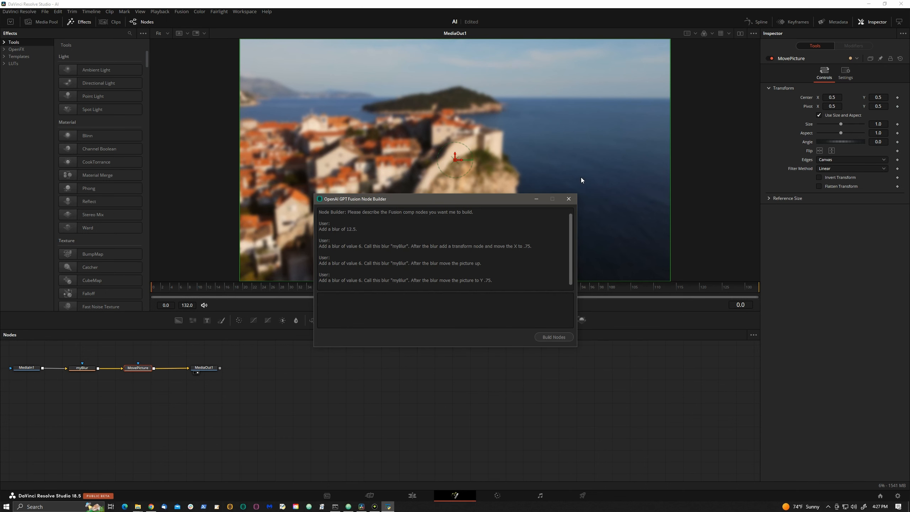
pyautogui.click(510, 310)
pyautogui.write('Add a blur of')
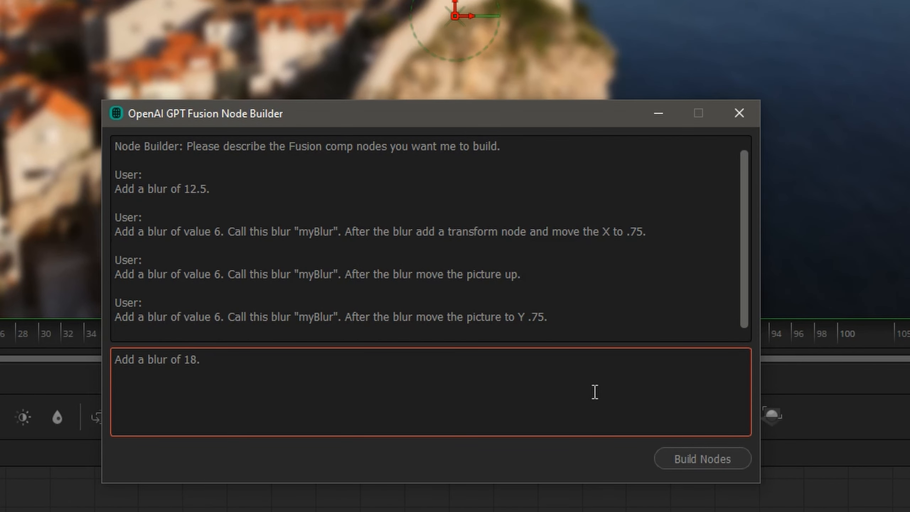
pyautogui.write('Connect text node with')
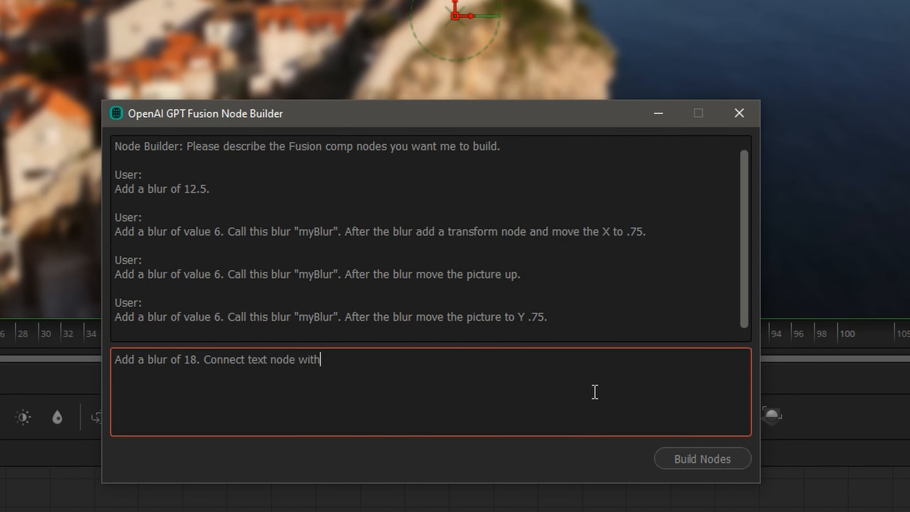
pyautogui.write(' text "Dubrovnik" to the e')
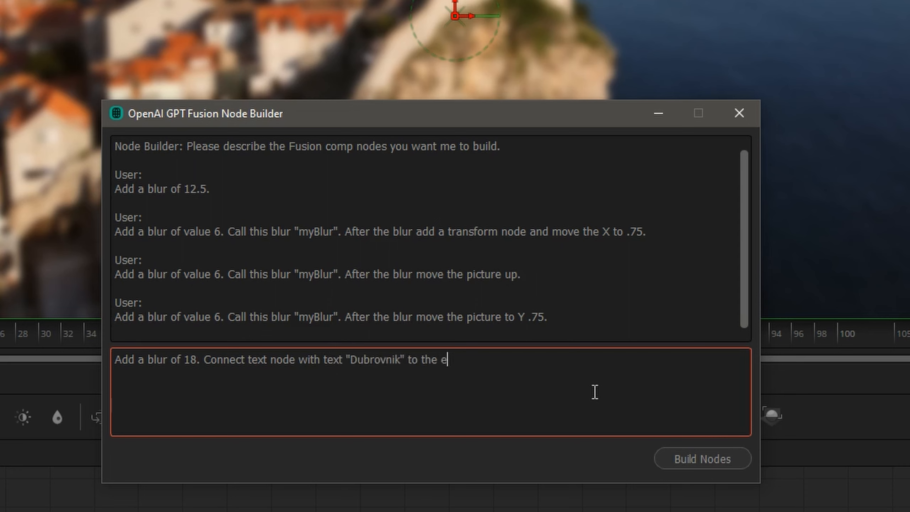
pyautogui.write('ffect mask input of the blur node.')
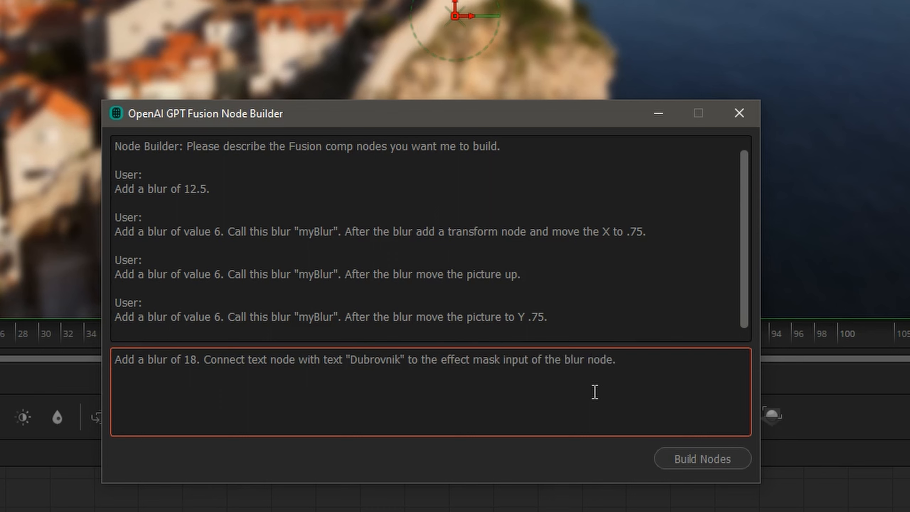
pyautogui.click(685, 465)
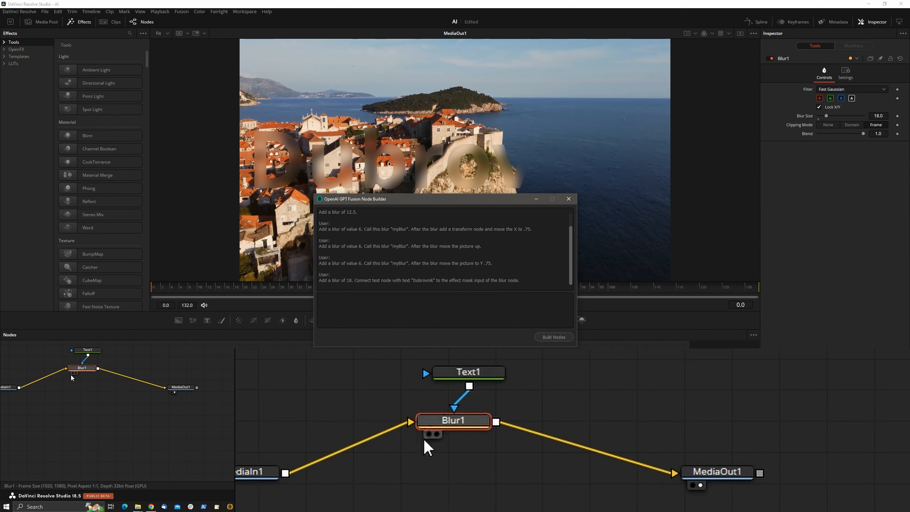
# Inspect the new blur and text nodes, and copy the last "Dubrovnik" request into the node builder's prompt field.
pyautogui.click(436, 426)
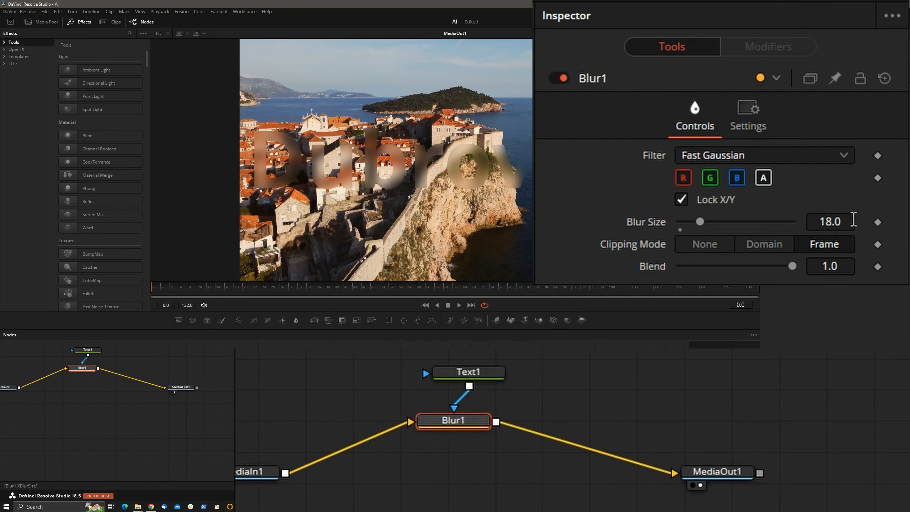
pyautogui.click(477, 375)
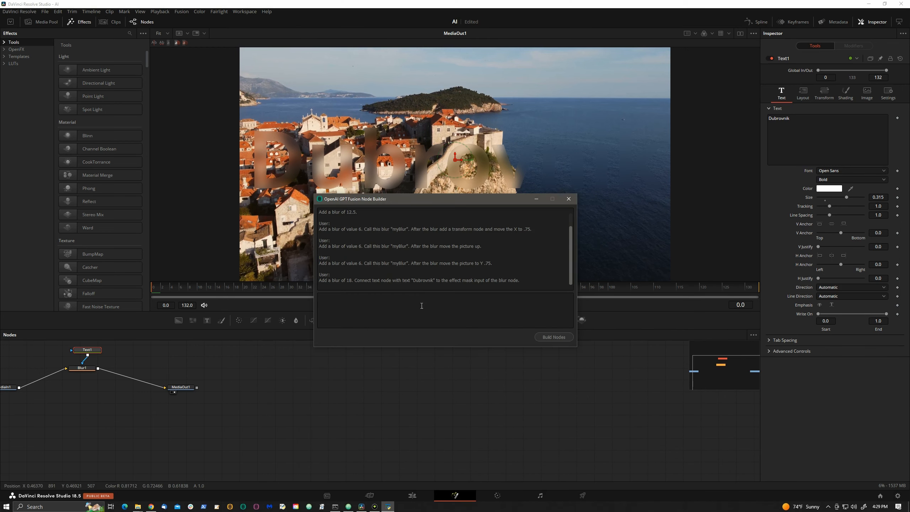
pyautogui.moveTo(532, 280); pyautogui.dragTo(318, 280)
pyautogui.hotkey('ctrl', 'c')
pyautogui.click(430, 313)
pyautogui.hotkey('ctrl', 'v')
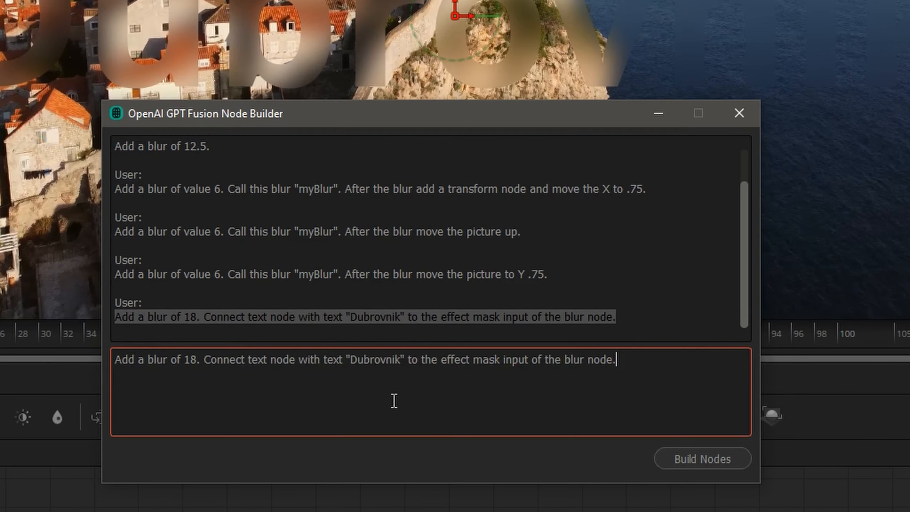
# Change the request's ending to "Add text "Resolve" to the blur.", build the nodes and select the text node.
pyautogui.press('BackSpace')
pyautogui.press('BackSpace')
pyautogui.press('BackSpace')
pyautogui.press('BackSpace')
pyautogui.press('BackSpace')
pyautogui.press('BackSpace')
pyautogui.press('BackSpace')
pyautogui.press('BackSpace')
pyautogui.press('BackSpace')
pyautogui.press('BackSpace')
pyautogui.press('BackSpace')
pyautogui.press('BackSpace')
pyautogui.press('BackSpace')
pyautogui.press('BackSpace')
pyautogui.press('BackSpace')
pyautogui.press('BackSpace')
pyautogui.press('BackSpace')
pyautogui.press('BackSpace')
pyautogui.press('BackSpace')
pyautogui.press('BackSpace')
pyautogui.press('BackSpace')
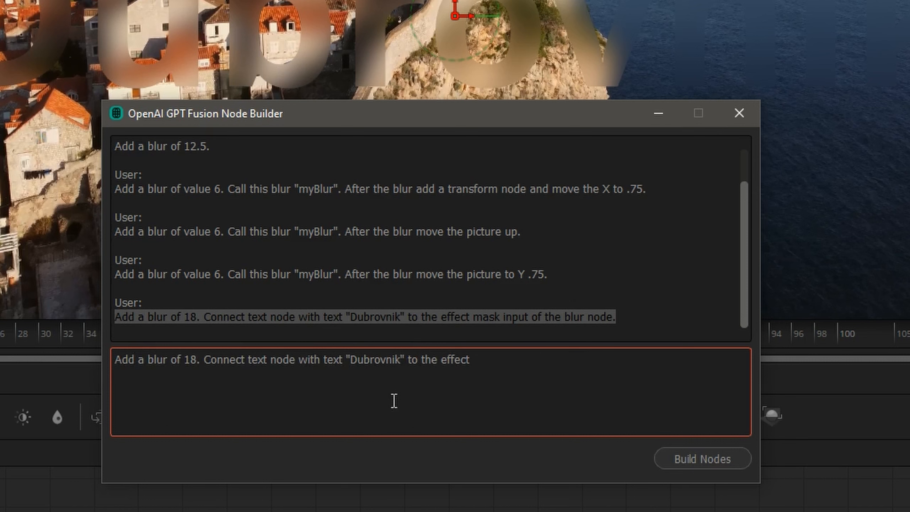
pyautogui.press('BackSpace')
pyautogui.press('BackSpace')
pyautogui.press('BackSpace')
pyautogui.press('BackSpace')
pyautogui.press('BackSpace')
pyautogui.press('BackSpace')
pyautogui.press('BackSpace')
pyautogui.press('BackSpace')
pyautogui.press('BackSpace')
pyautogui.press('BackSpace')
pyautogui.press('BackSpace')
pyautogui.press('BackSpace')
pyautogui.press('BackSpace')
pyautogui.press('BackSpace')
pyautogui.press('BackSpace')
pyautogui.press('BackSpace')
pyautogui.press('BackSpace')
pyautogui.press('BackSpace')
pyautogui.press('BackSpace')
pyautogui.press('BackSpace')
pyautogui.press('BackSpace')
pyautogui.press('BackSpace')
pyautogui.press('BackSpace')
pyautogui.press('BackSpace')
pyautogui.press('BackSpace')
pyautogui.press('BackSpace')
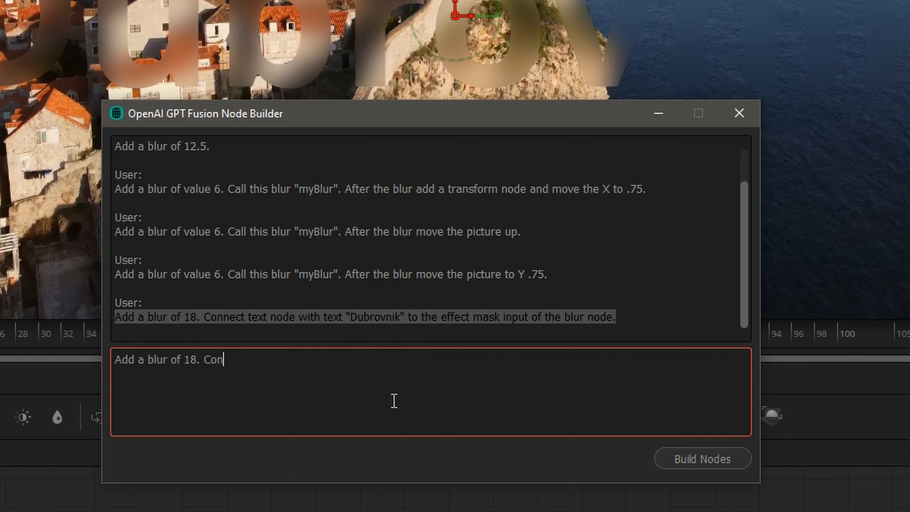
pyautogui.write('Add text "Resolve" to the bl')
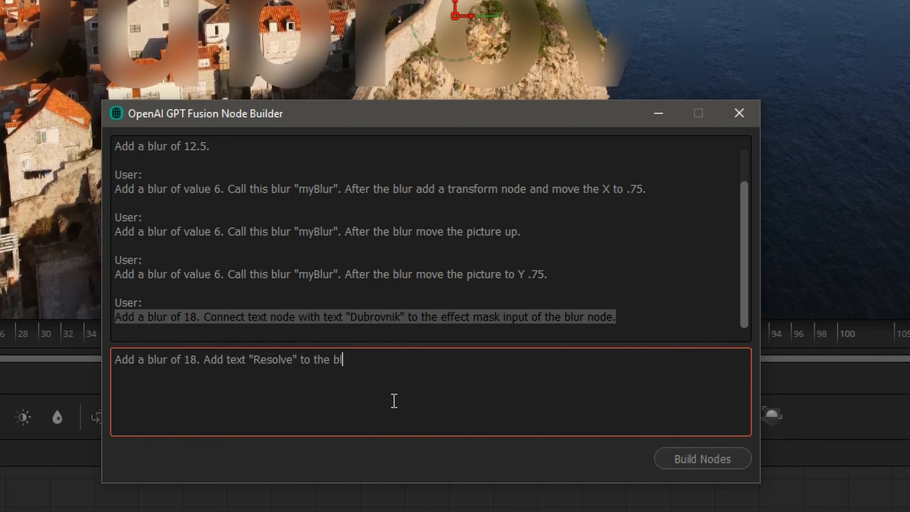
pyautogui.write('ur.')
pyautogui.hotkey('ctrl', 'a')
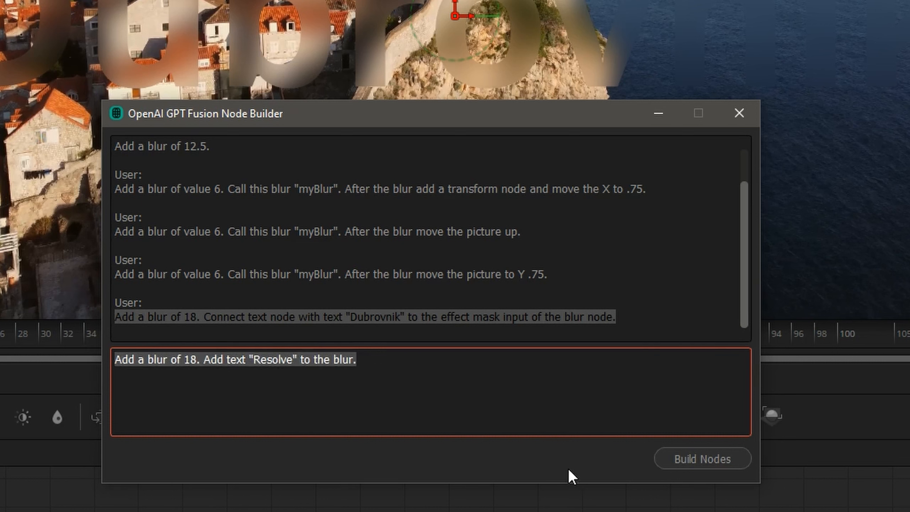
pyautogui.click(720, 449)
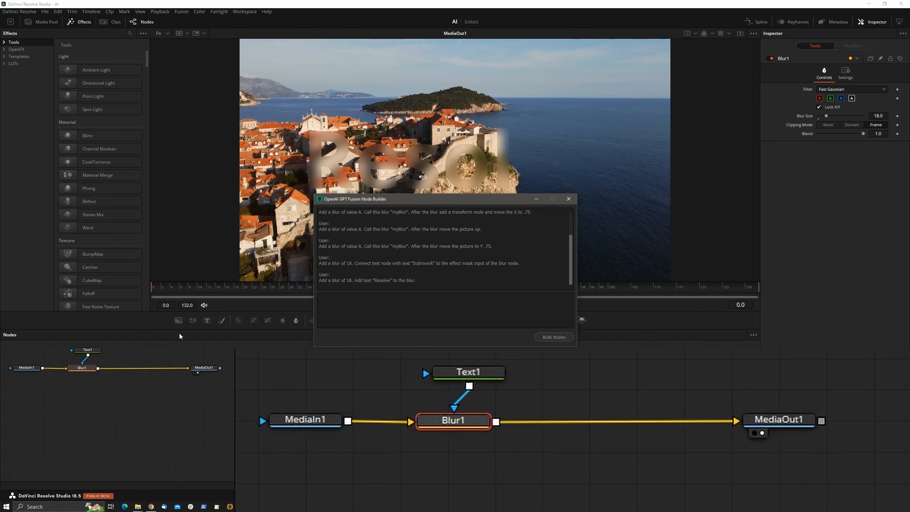
pyautogui.click(452, 379)
pyautogui.click(455, 373)
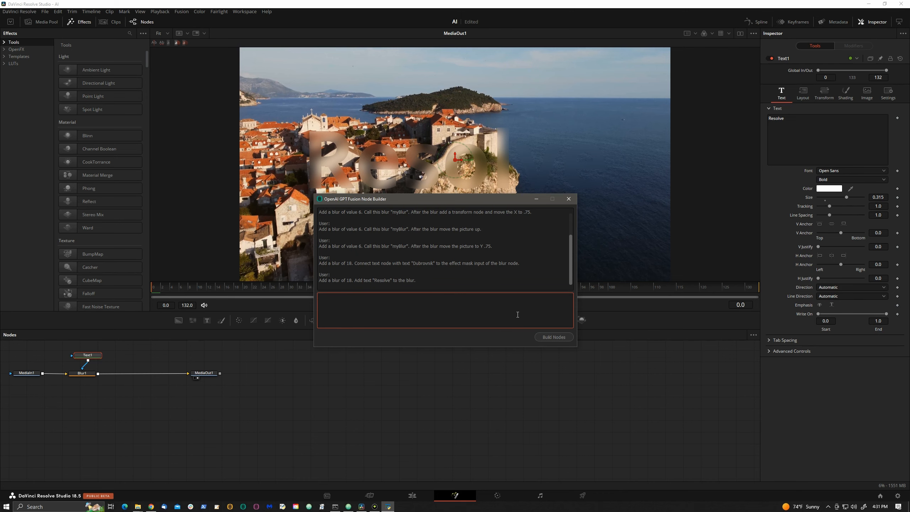
# Try to build nodes from the request "Set contrast to 2.0 and gain to 1.2." and dismiss the warning.
pyautogui.write('Set contra')
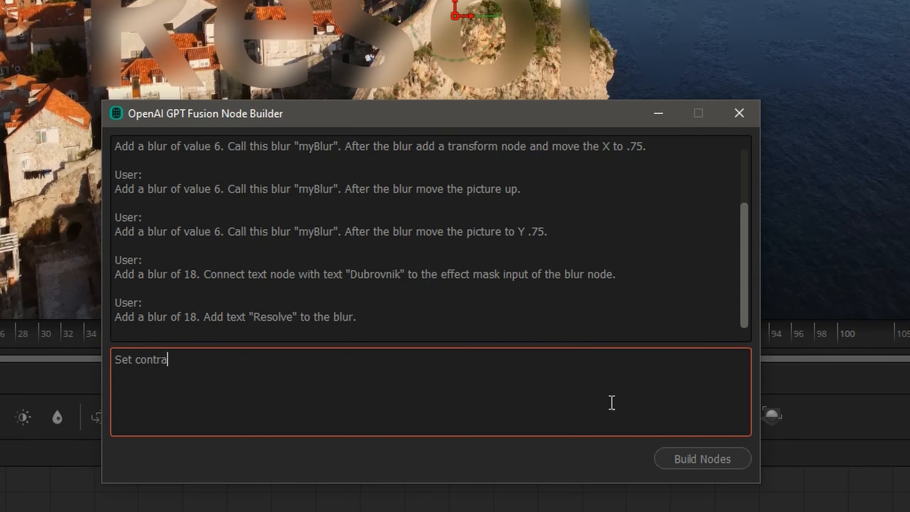
pyautogui.write('st to 2.0 and gain')
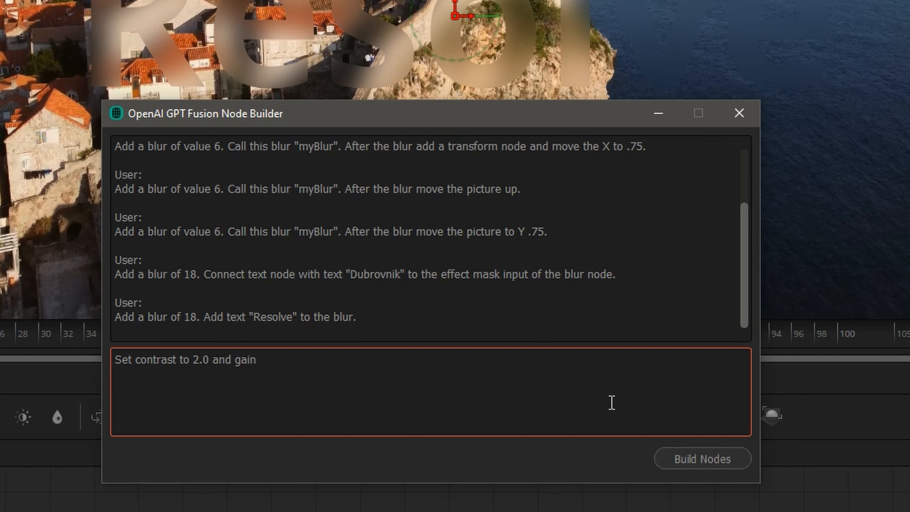
pyautogui.write(' to 1.2.')
pyautogui.click(716, 457)
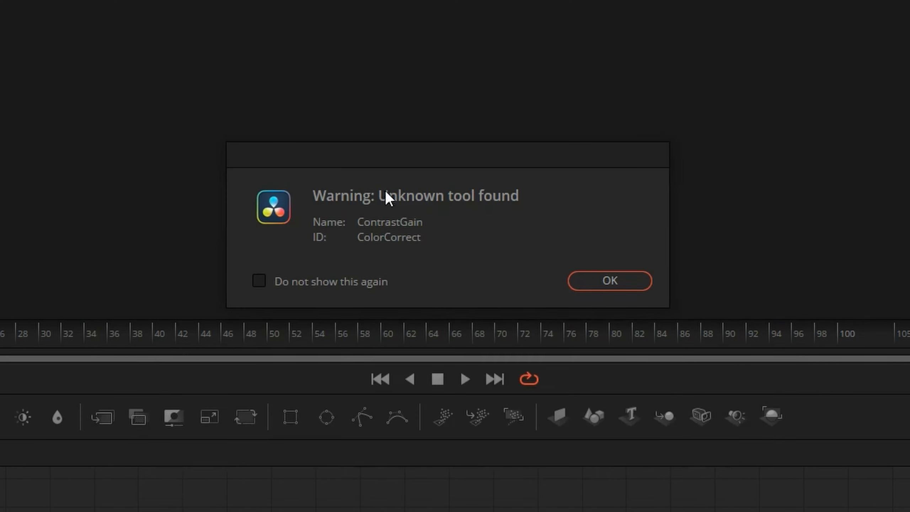
pyautogui.click(629, 281)
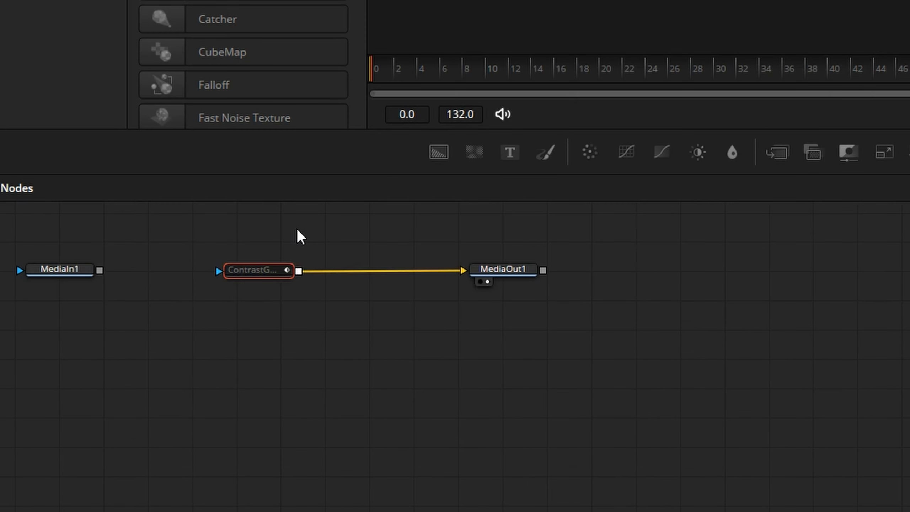
# Delete the unknown contrast/gain node and connect MediaIn1 directly to MediaOut1.
pyautogui.press('Delete')
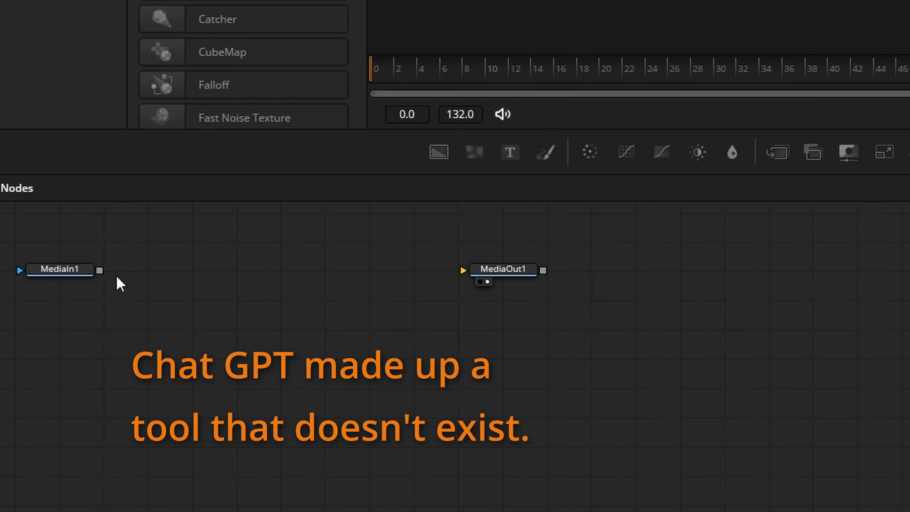
pyautogui.moveTo(100, 271); pyautogui.dragTo(486, 268)
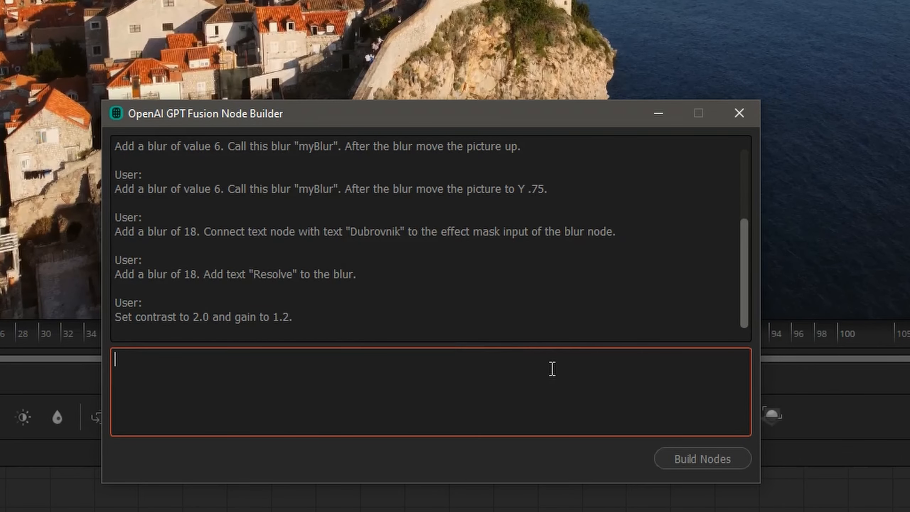
# Build nodes from "Add brightness/contrast node. Call it "BC". Set gain to 1.4 and contrast to .4" and select the BC node.
pyautogui.write('Add brightnes')
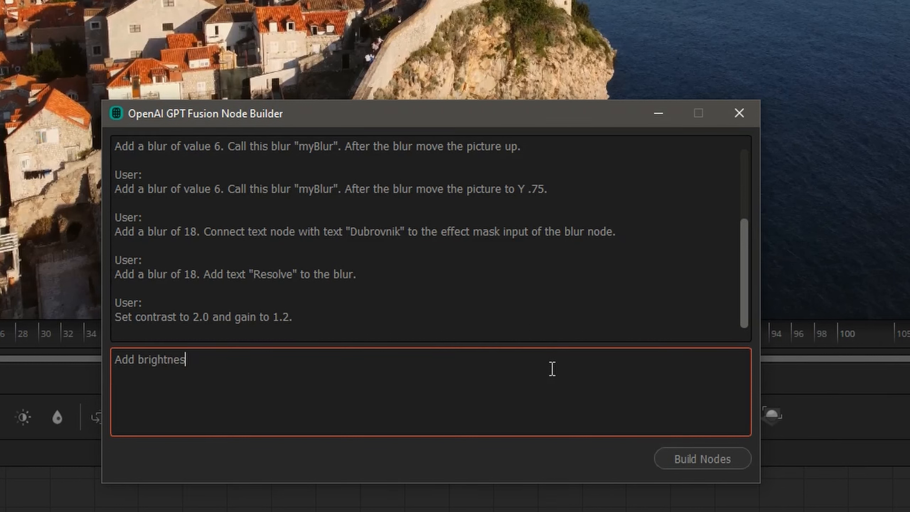
pyautogui.write('s/contrast node. Cal')
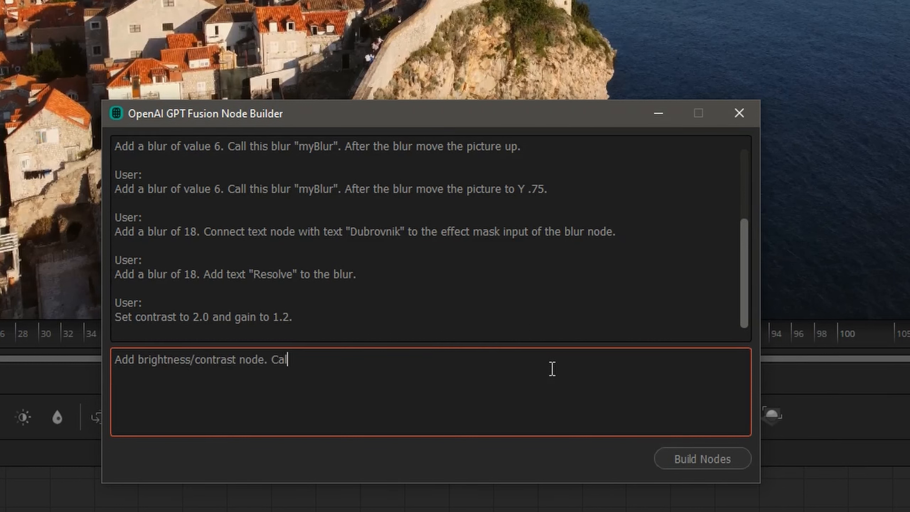
pyautogui.write('l it "BC"')
pyautogui.write('. Set')
pyautogui.write(' bright')
pyautogui.press('BackSpace')
pyautogui.press('BackSpace')
pyautogui.press('BackSpace')
pyautogui.press('BackSpace')
pyautogui.press('BackSpace')
pyautogui.press('BackSpace')
pyautogui.write('gain')
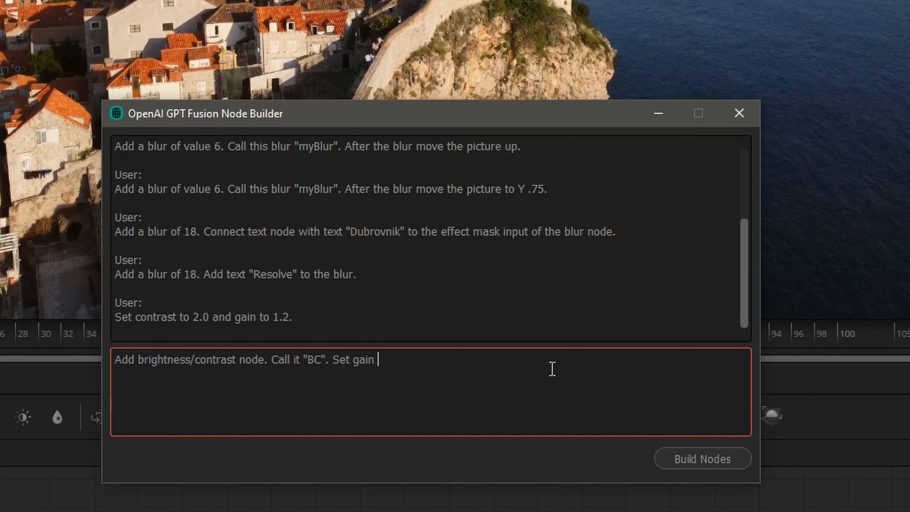
pyautogui.write(' to 1.4 and contrast to ')
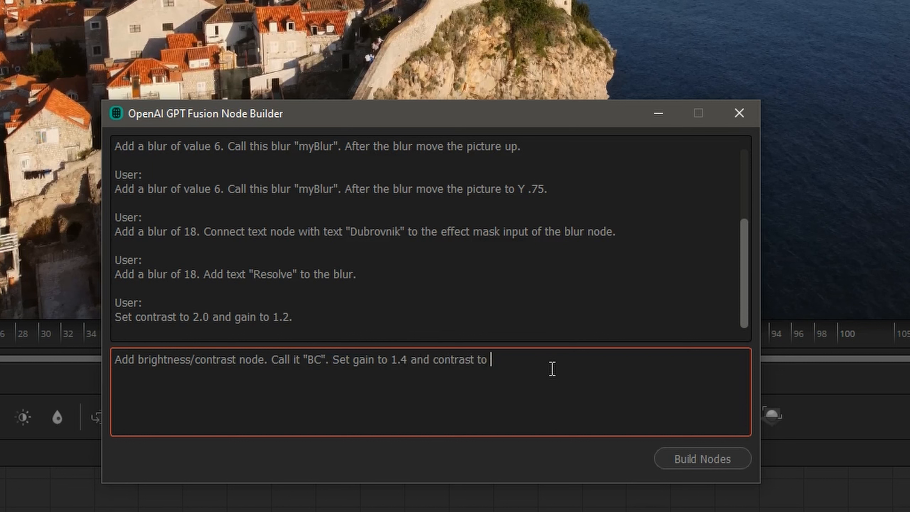
pyautogui.write('.4')
pyautogui.click(696, 456)
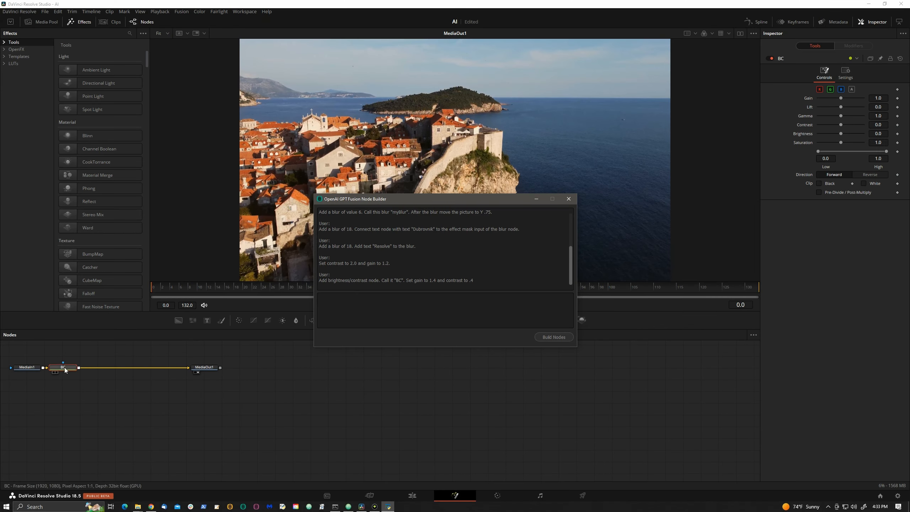
pyautogui.click(60, 370)
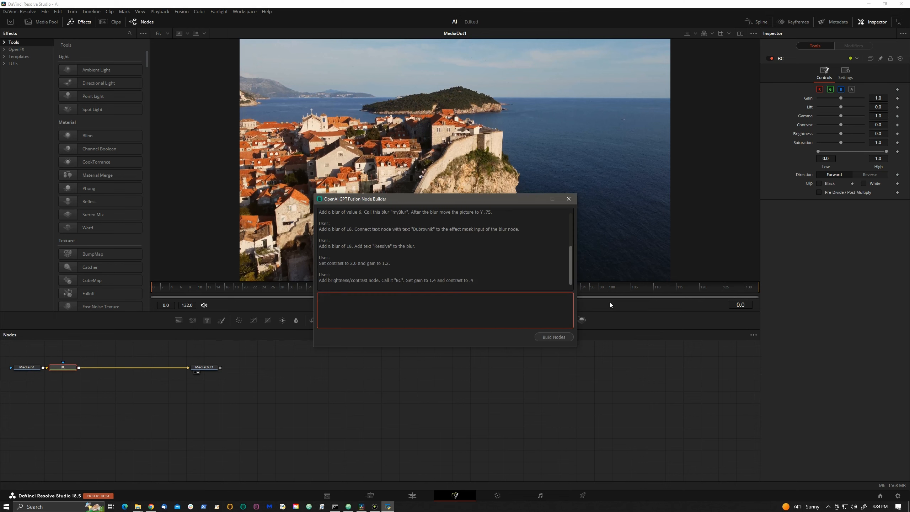
# Build nodes from the pasted request for MyBlur (12.5), SecondBlur (5.2) masked by maskedtext "Let's see if this works", and MovePicture at X 0.75, Y 0.8.
pyautogui.hotkey('ctrl', 'v')
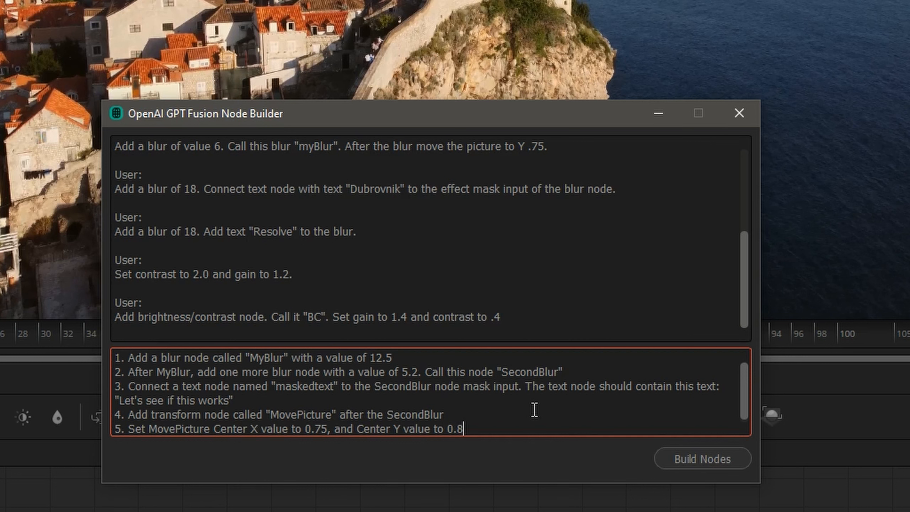
pyautogui.click(686, 453)
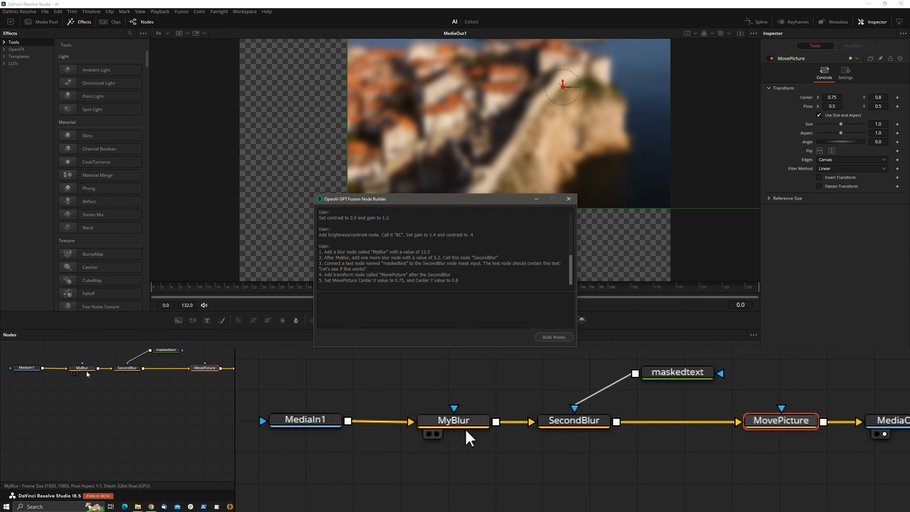
# Check the settings of the MyBlur, SecondBlur, maskedtext and MovePicture nodes against the numbered request.
pyautogui.click(85, 369)
pyautogui.hotkey('alt', 'Tab')
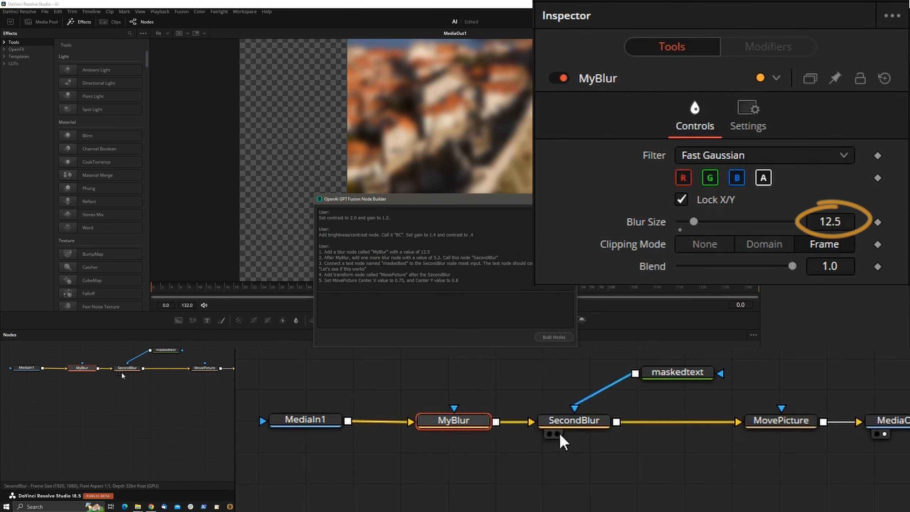
pyautogui.click(131, 371)
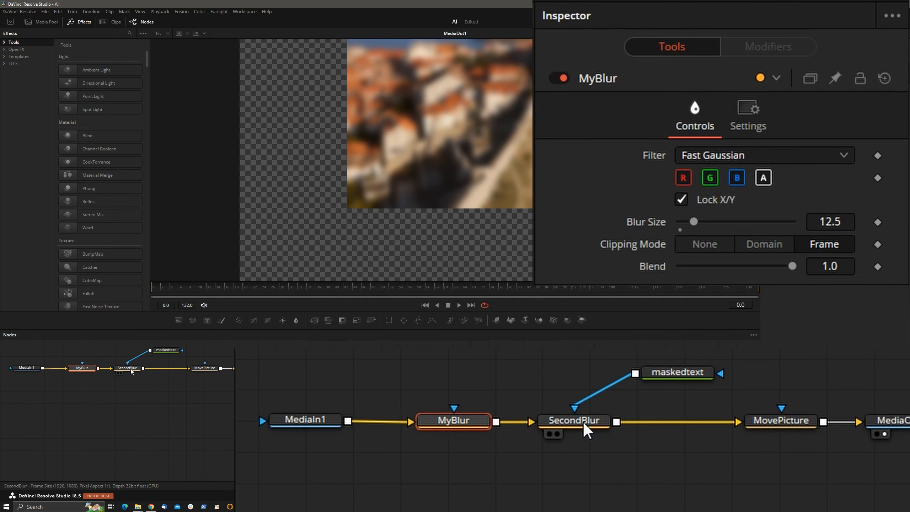
pyautogui.hotkey('alt', 'Tab')
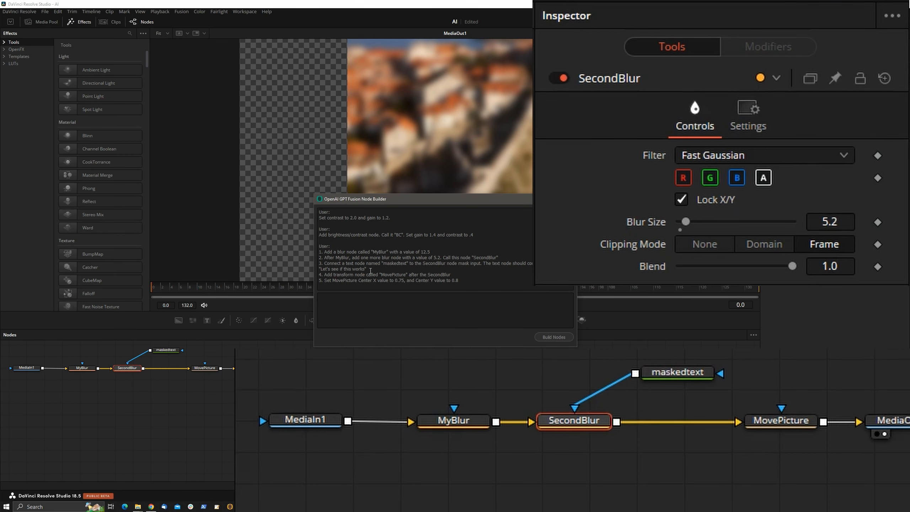
pyautogui.click(669, 369)
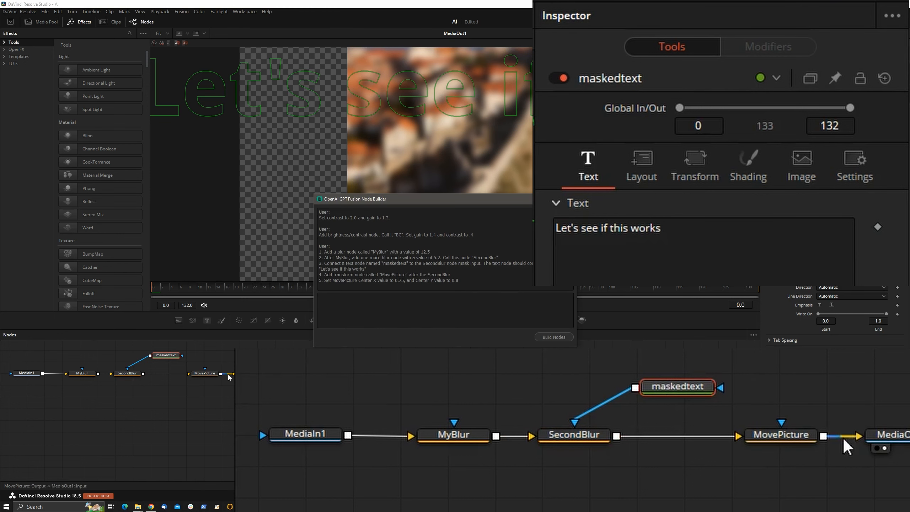
pyautogui.click(782, 432)
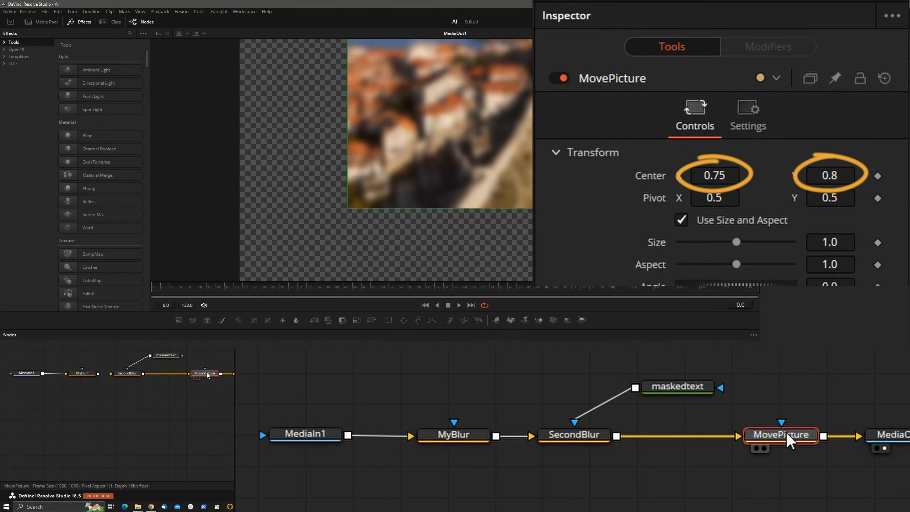